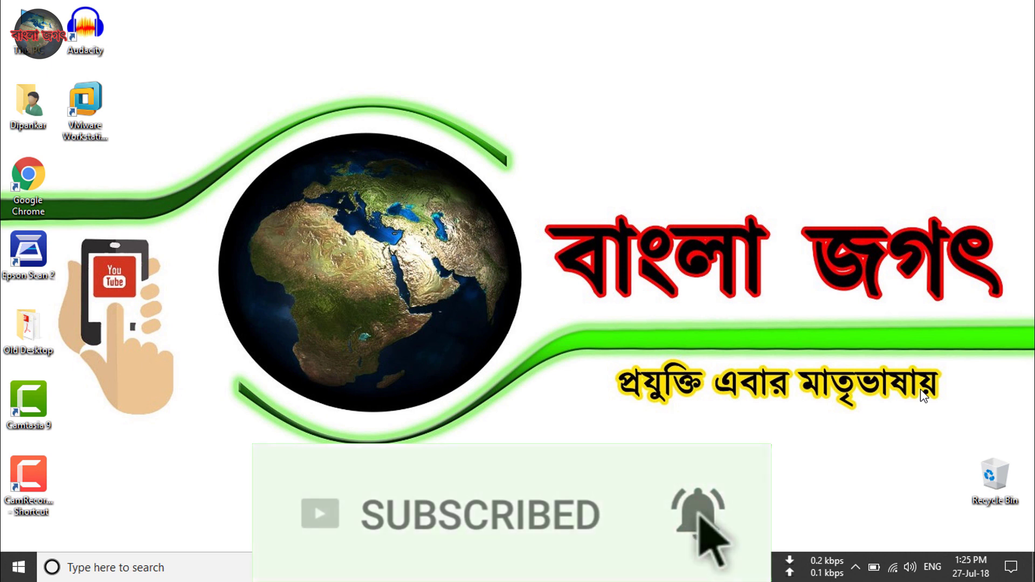
right_click(387, 153)
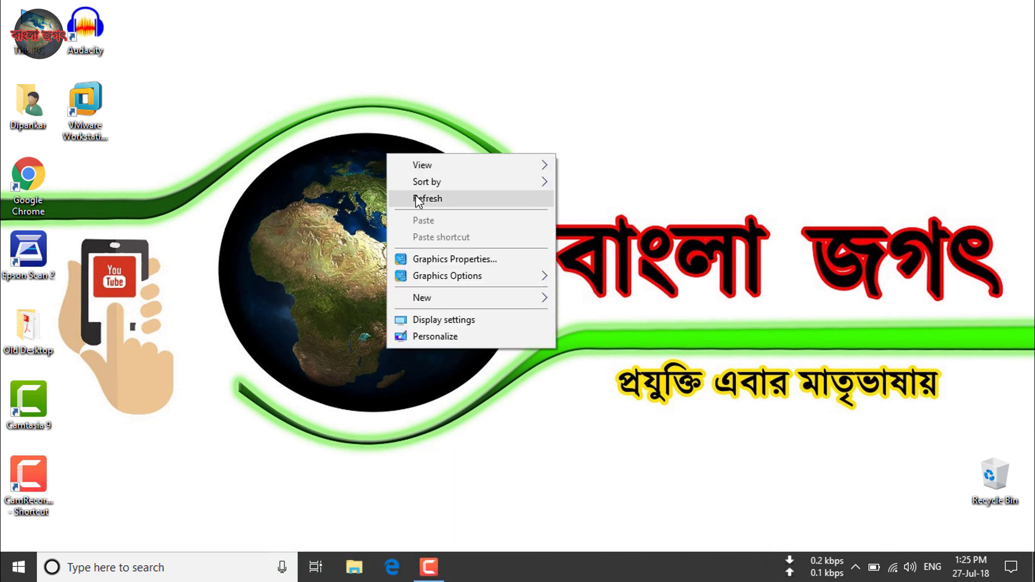
left_click(412, 199)
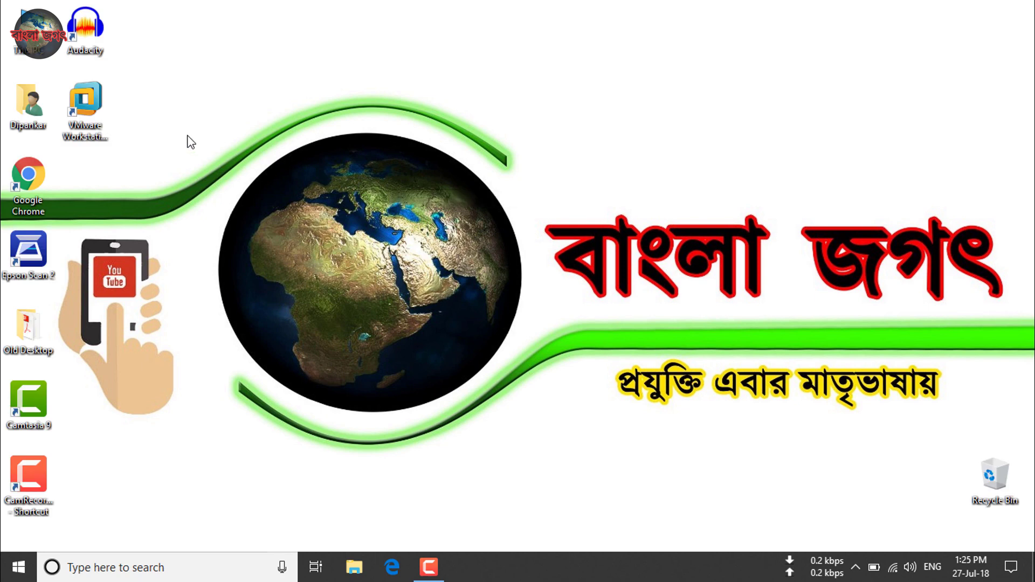
Open VMware Workstation and start creating a new virtual machine with the Typical configuration.
double_click(95, 109)
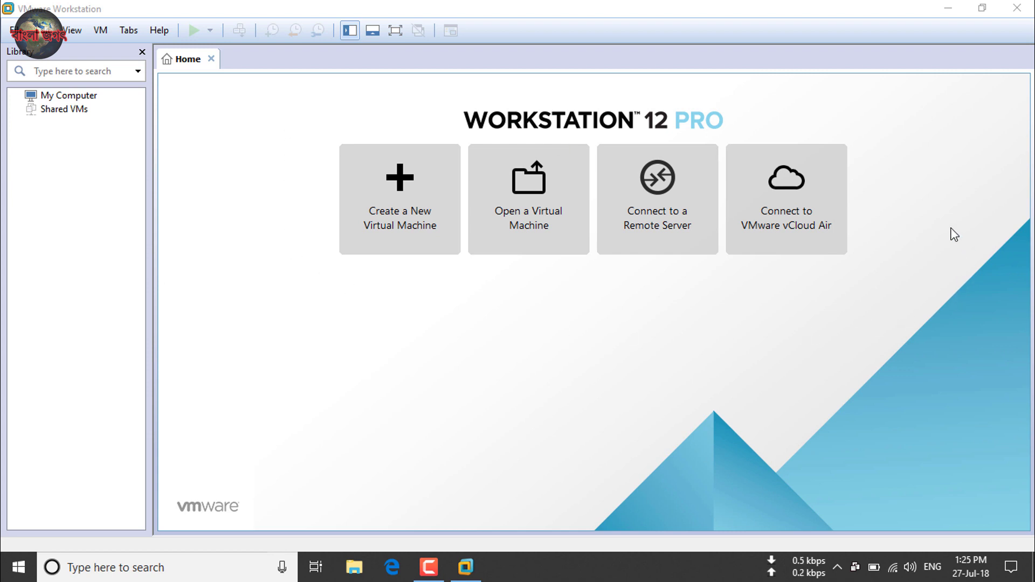
left_click(406, 225)
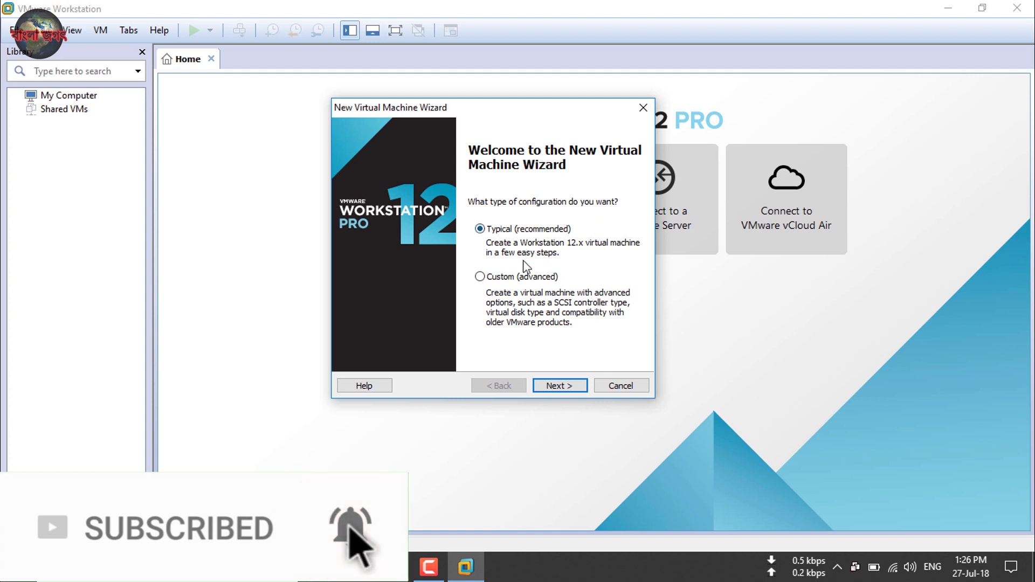
left_click(555, 386)
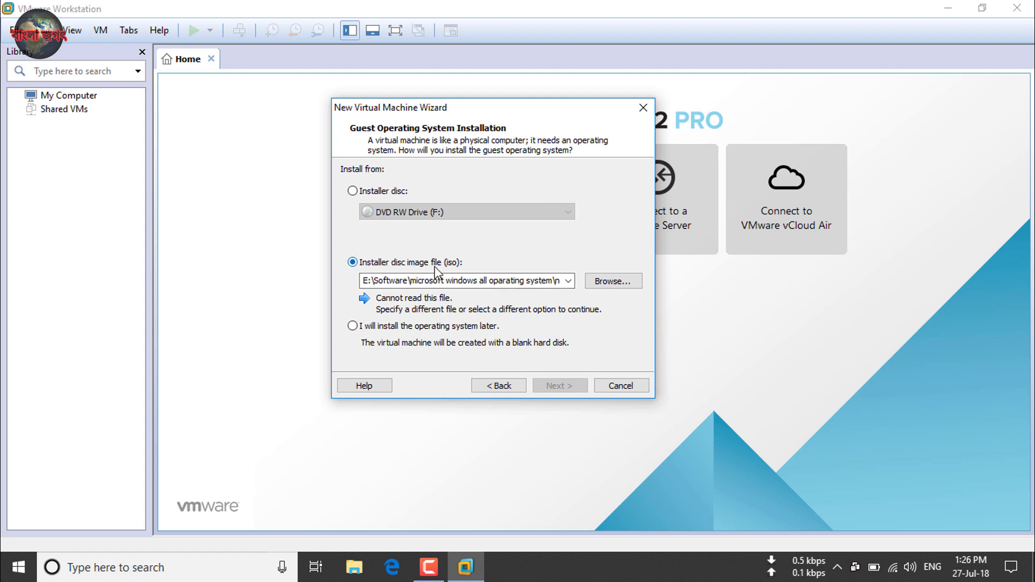
Set the guest system's installer image to Windows.7.SP1.ENG.x86-x64.MAFIAA.iso from Local Disk (E:).
left_click(611, 285)
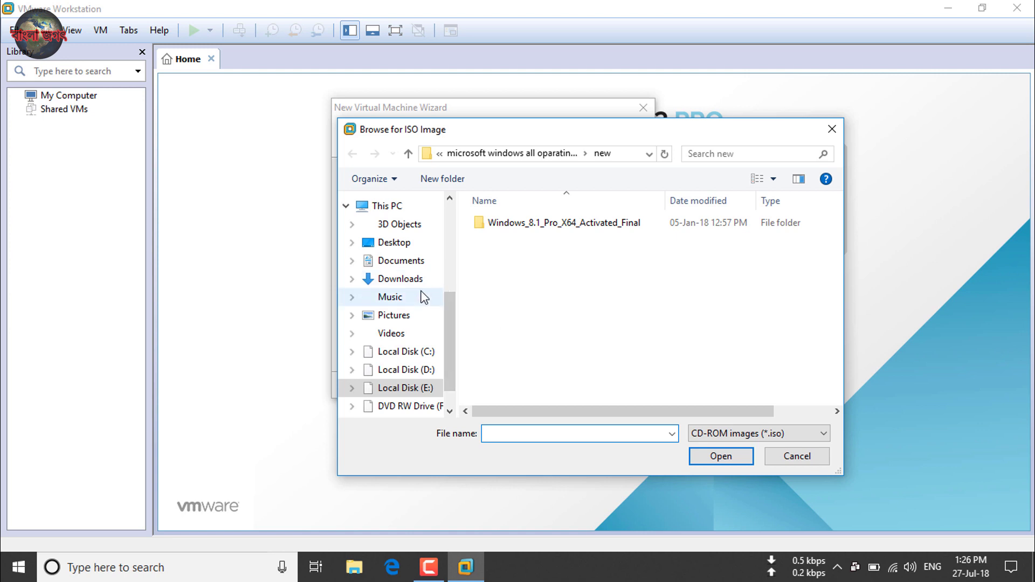
left_click(409, 389)
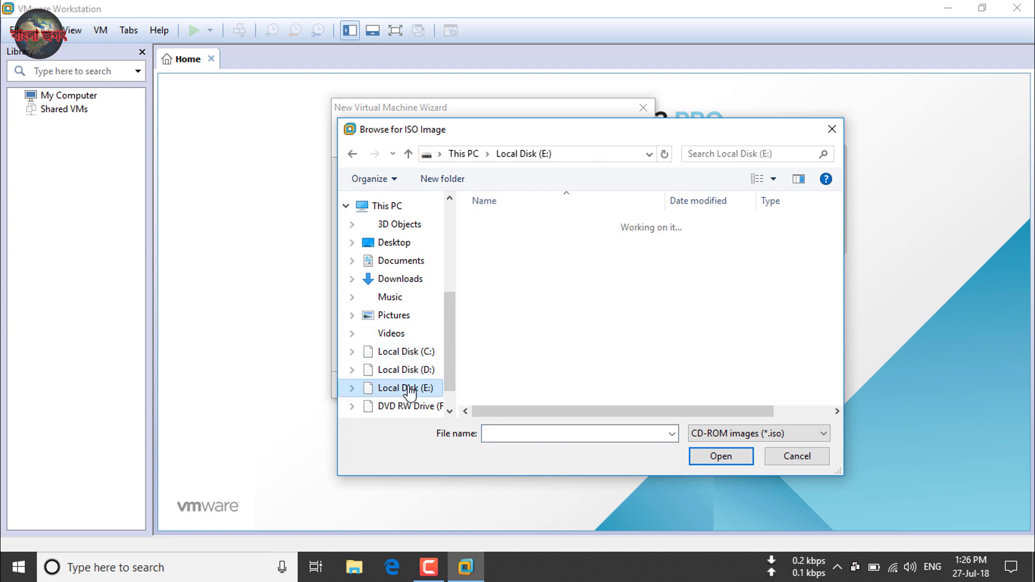
left_click(624, 290)
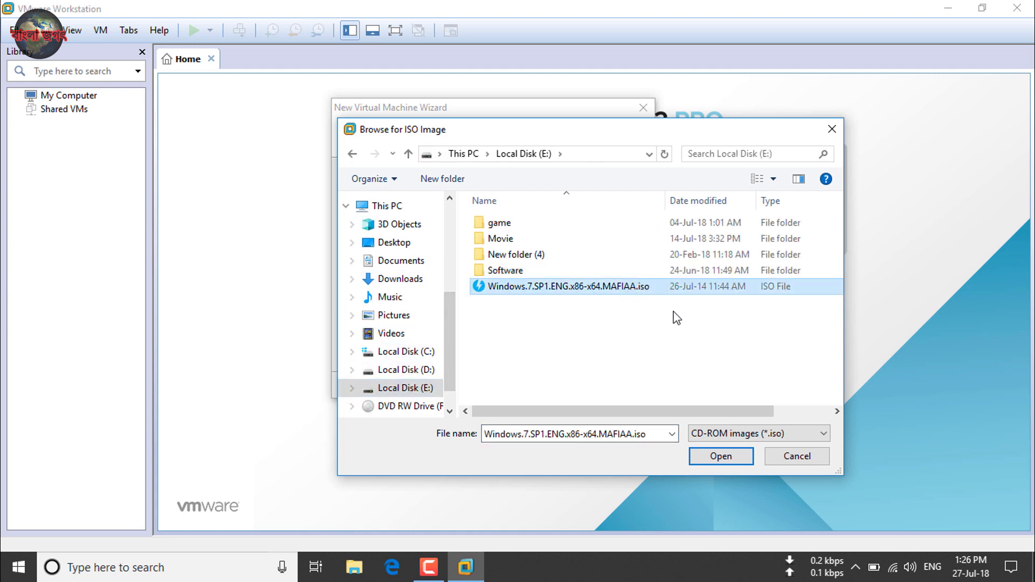
left_click(732, 457)
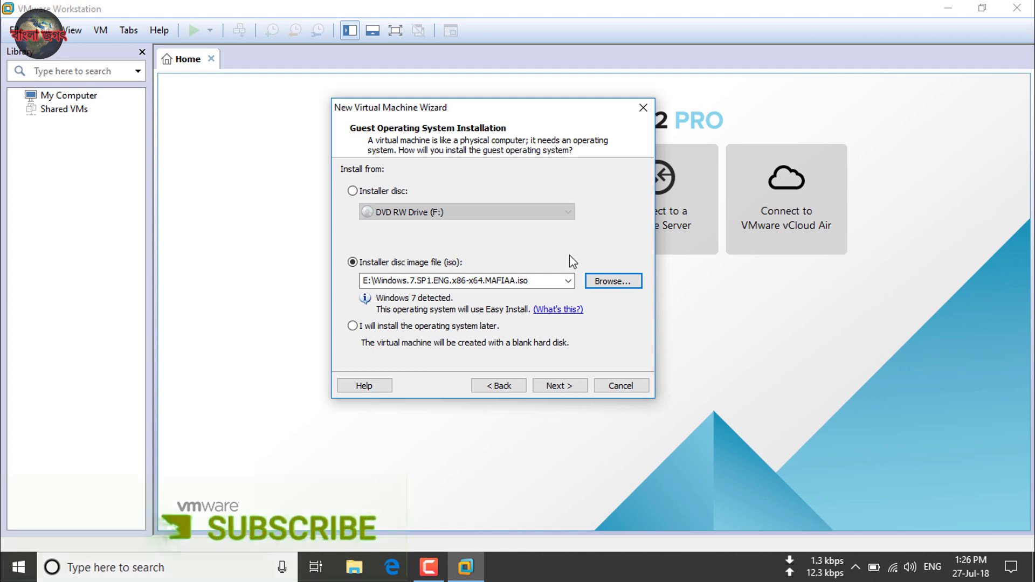
left_click(564, 387)
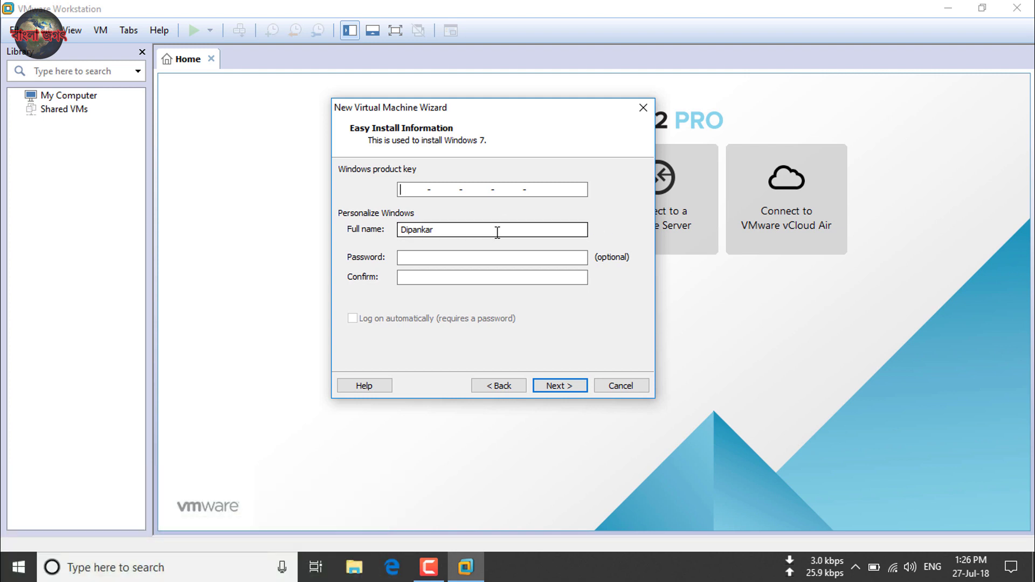
Leave the Windows product key and password blank in the Easy Install information and agree to continue without a key.
left_click(500, 258)
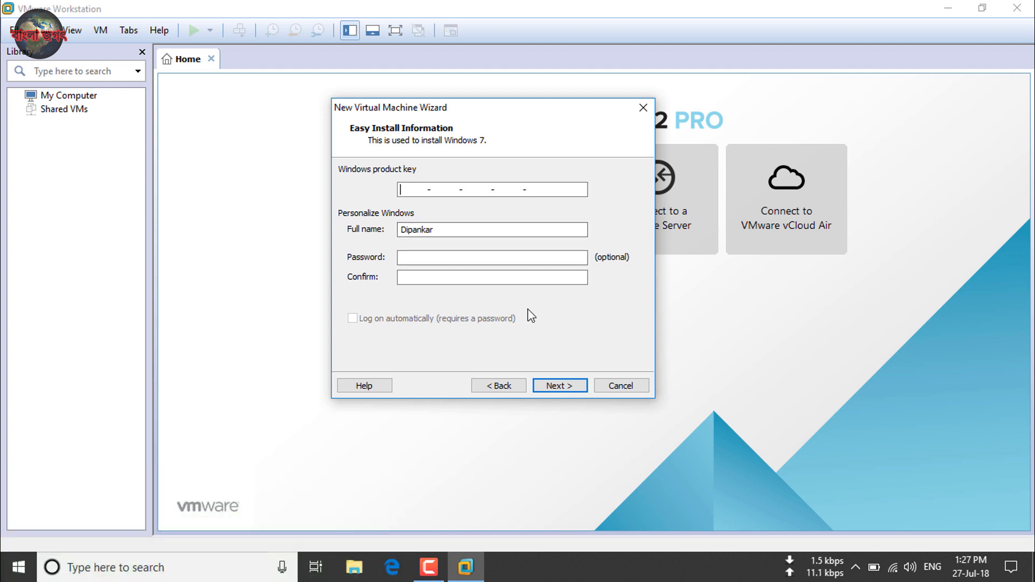
left_click(561, 387)
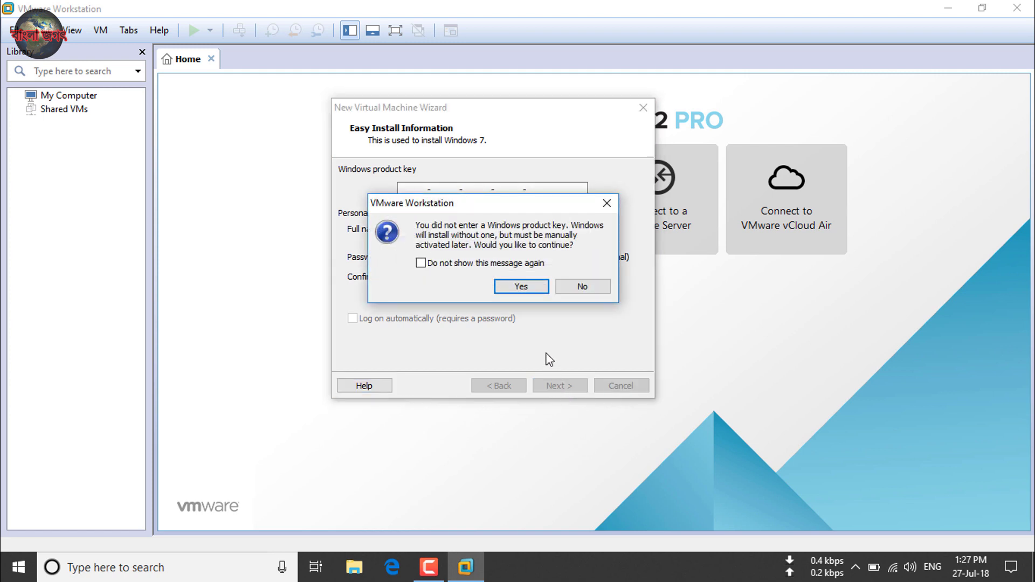
left_click(519, 286)
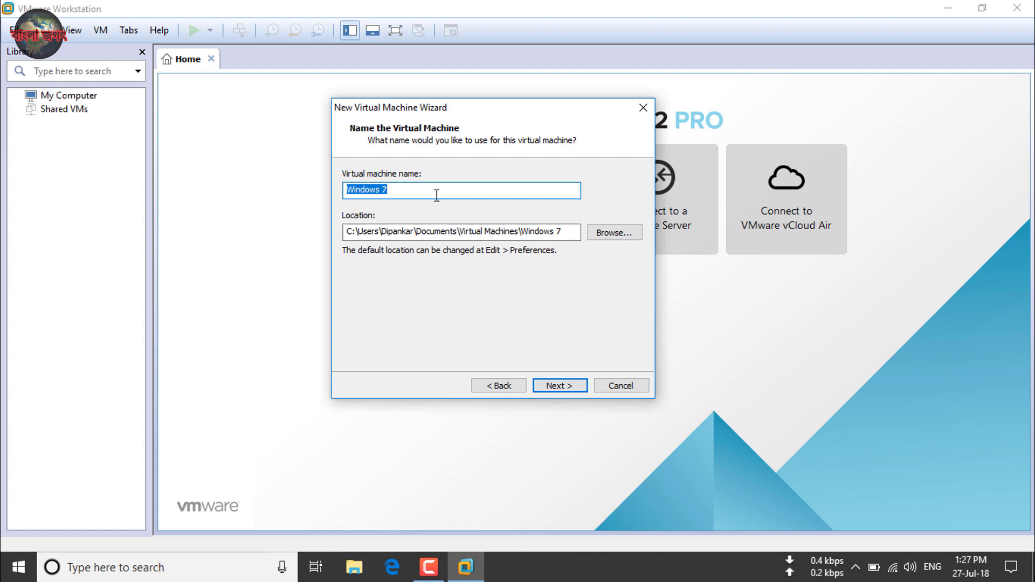
Change the drive letter in the virtual machine's location to d and accept the name Windows 7.
left_click(353, 232)
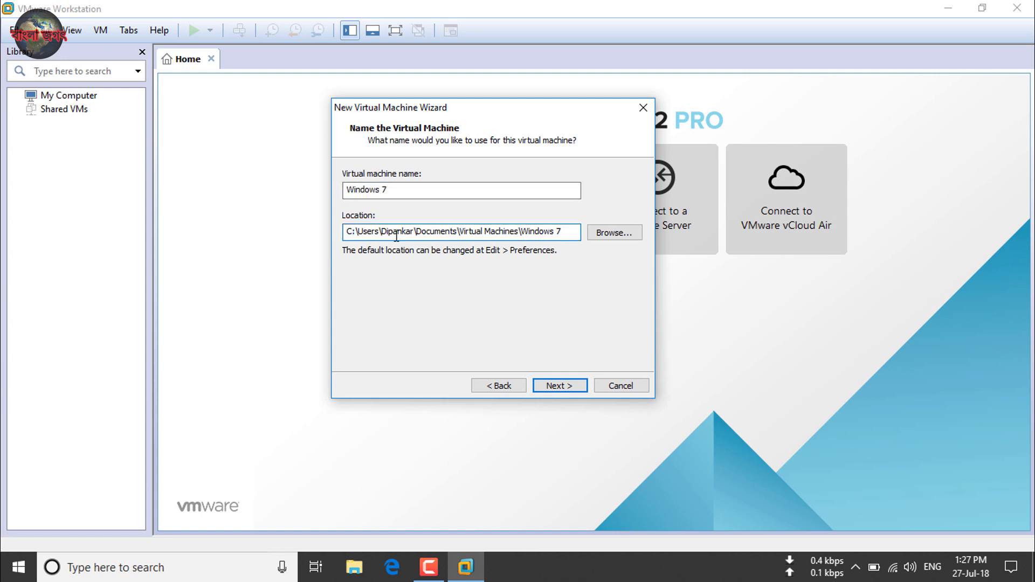
key("BackSpace")
type("d")
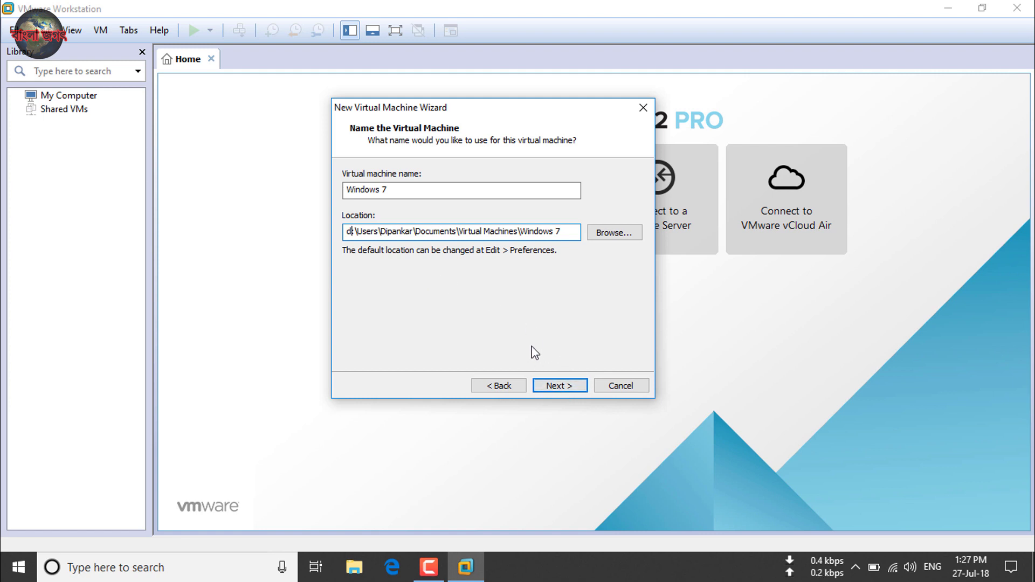
left_click(564, 386)
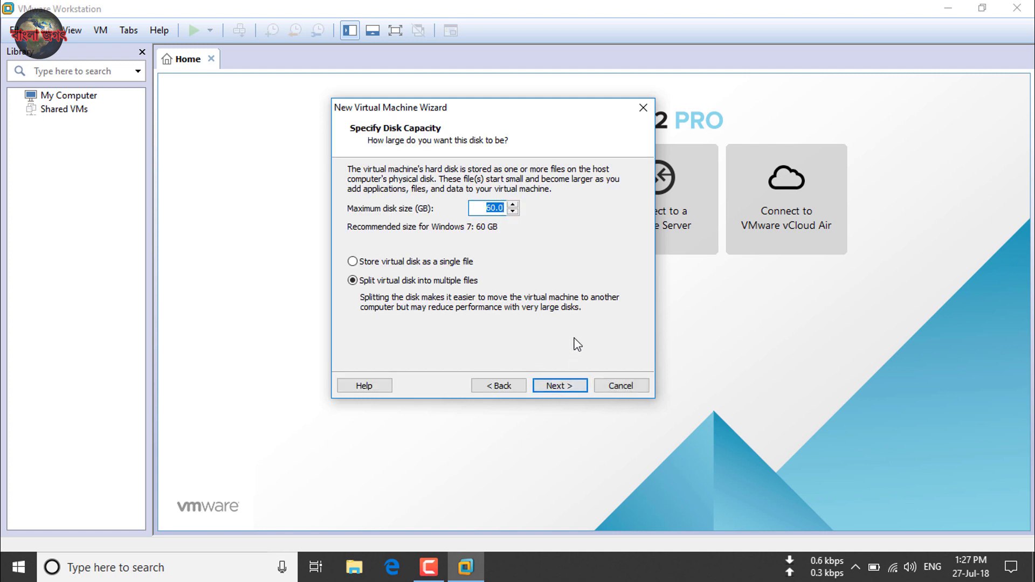
Store the virtual disk as a single file and set its maximum size to 20 GB.
left_click(442, 262)
double_click(492, 209)
key("BackSpace")
type("20")
left_click(560, 387)
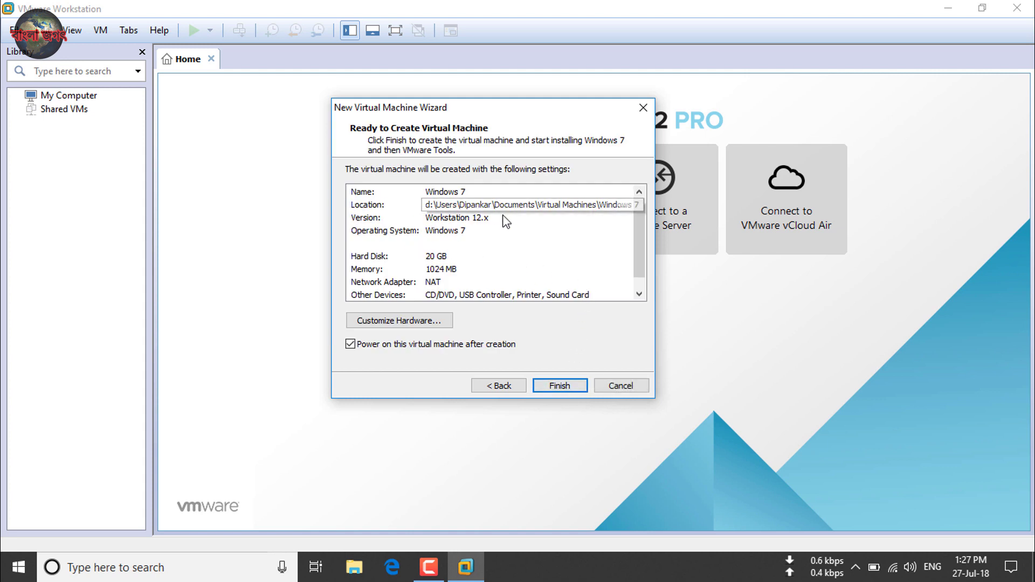
Review the virtual machine's settings summary and customize its hardware to 2 cores per processor.
scroll(565, 264, "down", 1)
scroll(564, 263, "up", 1)
scroll(564, 263, "down", 1)
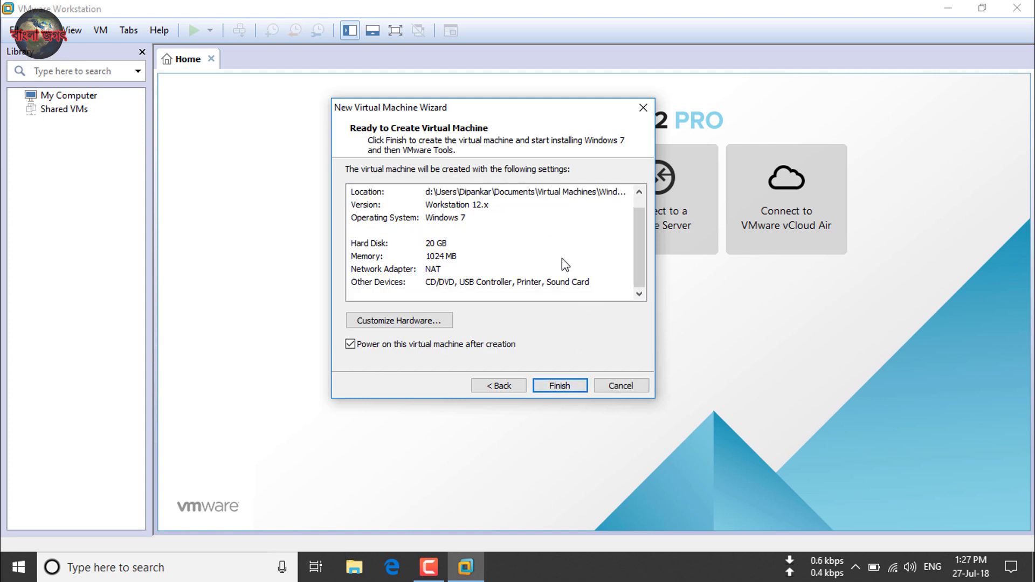
scroll(561, 264, "up", 1)
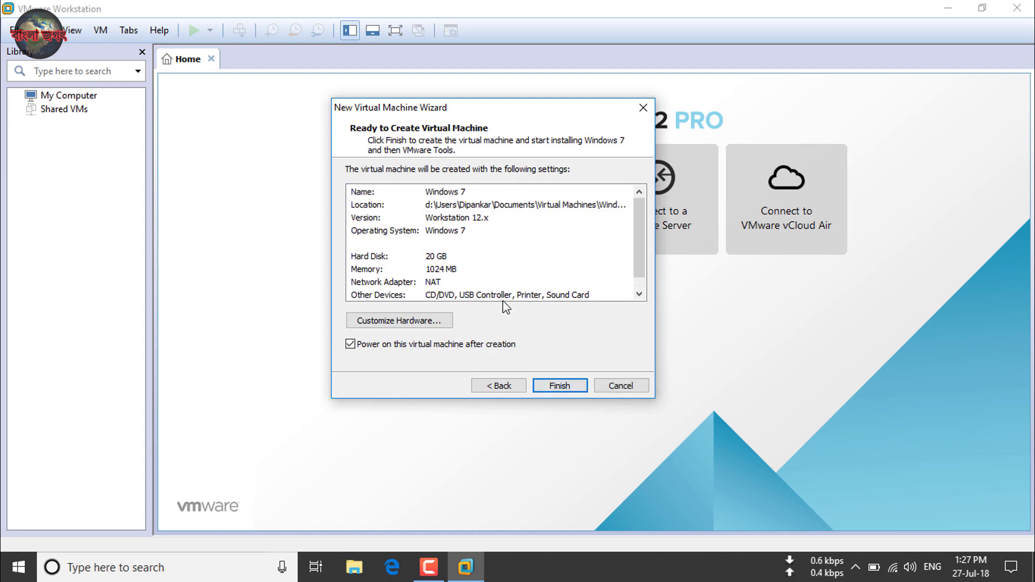
left_click(441, 329)
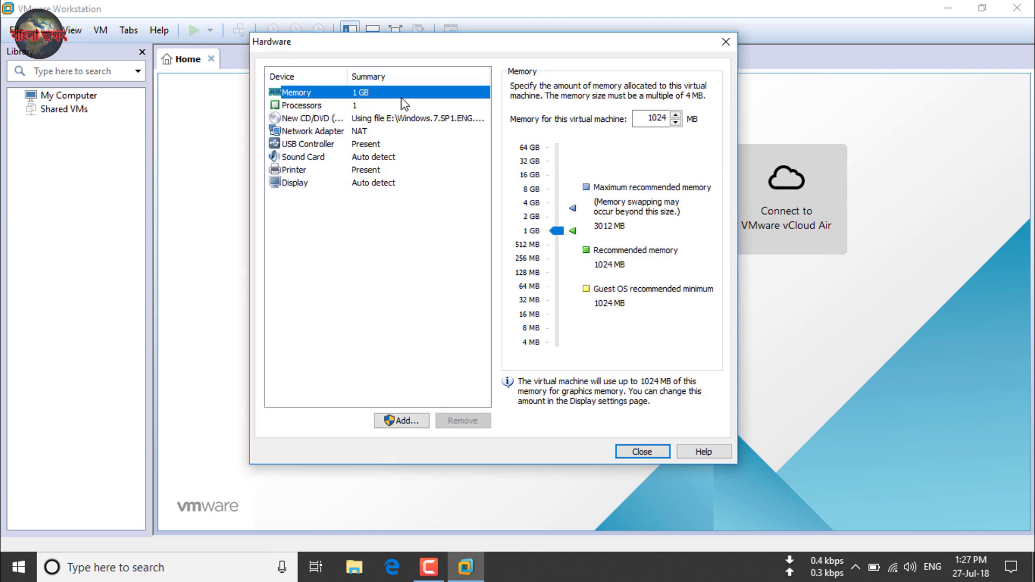
mouse_move(404, 47)
left_mouse_down()
mouse_move(457, 67)
mouse_move(407, 61)
left_mouse_up()
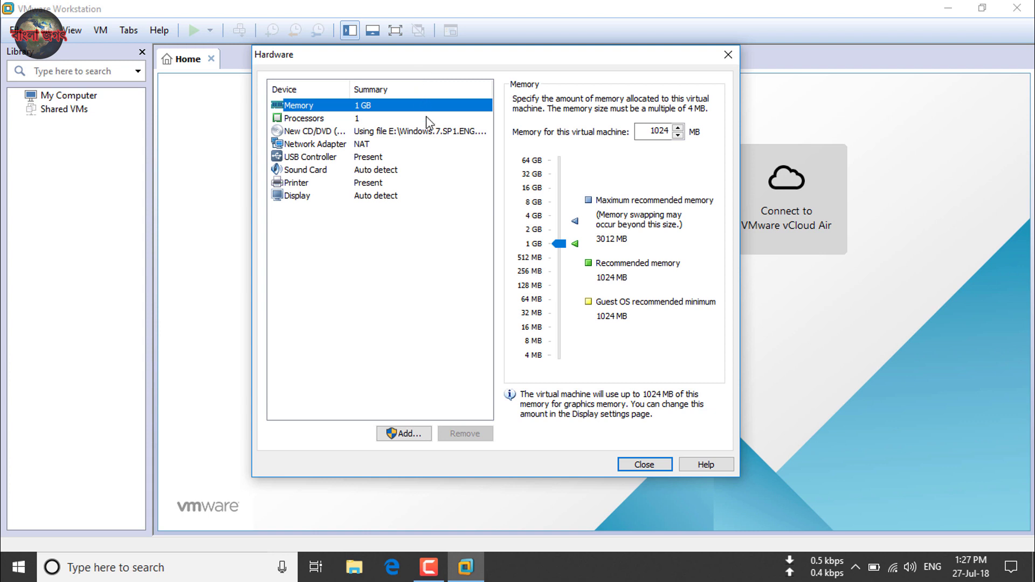
left_click(396, 119)
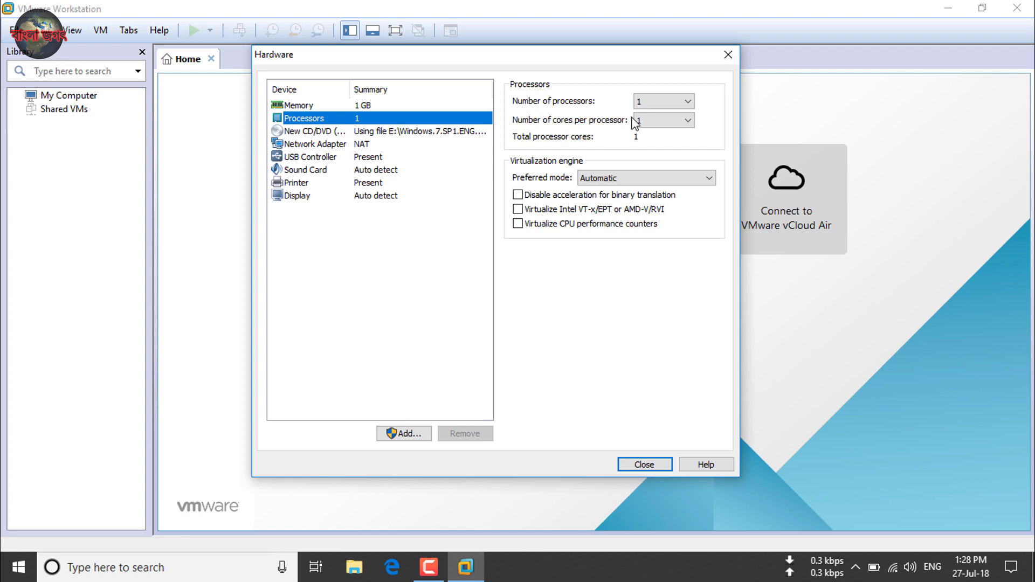
left_click(687, 121)
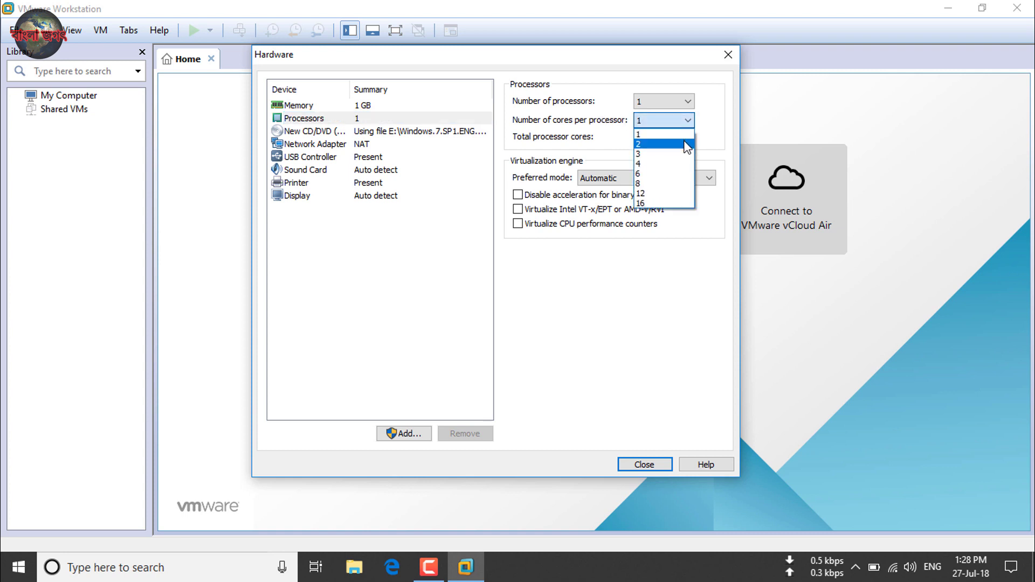
left_click(688, 144)
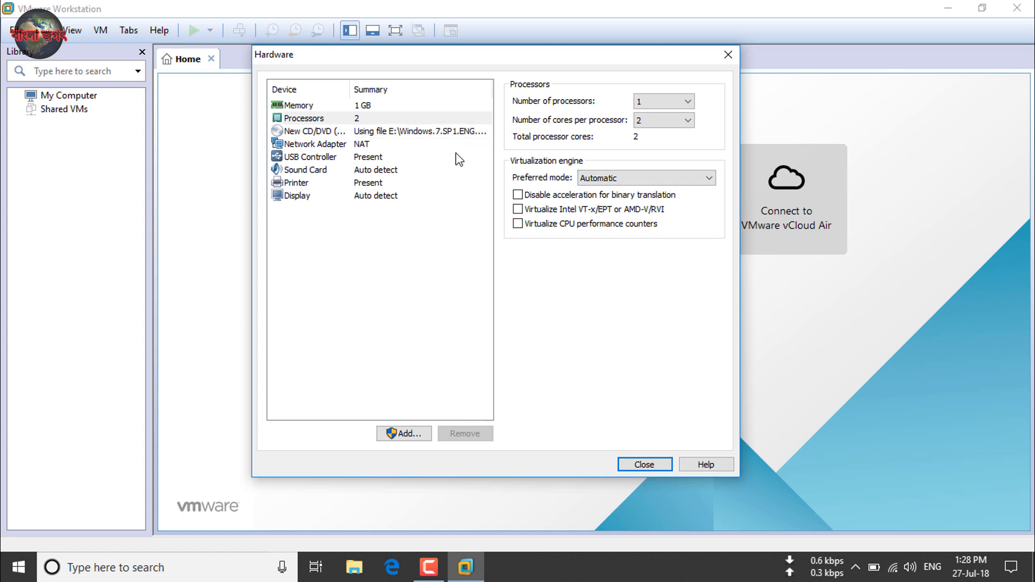
left_click(637, 467)
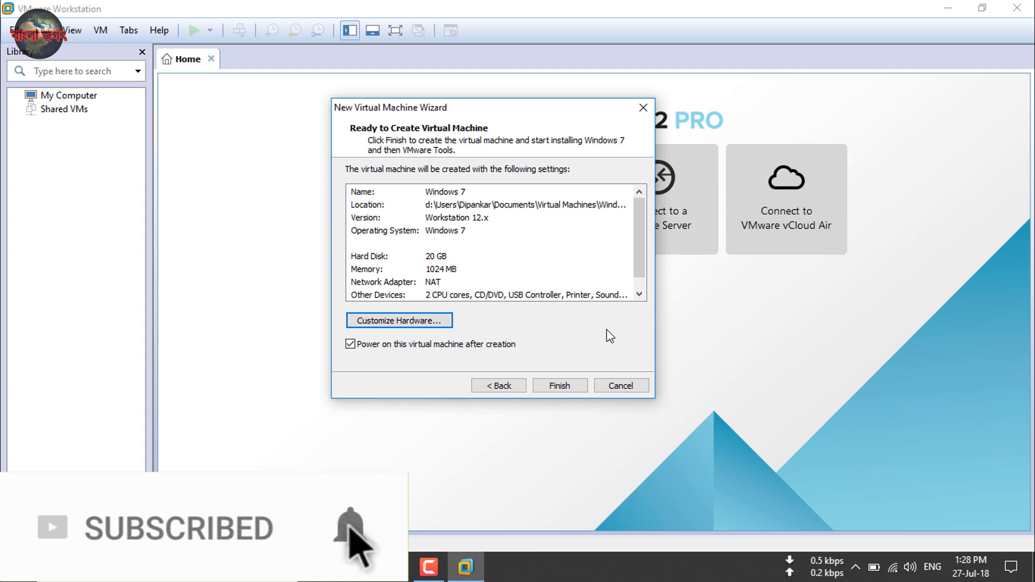
Create and power on the virtual machine, dismissing the removable devices hint and the Easy Install notice.
left_click(566, 385)
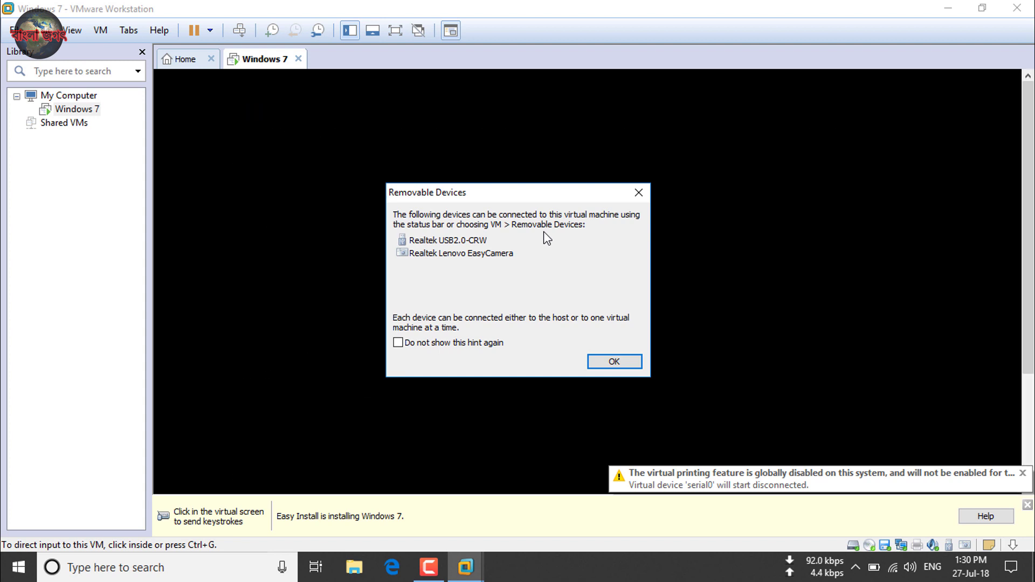
left_click(615, 362)
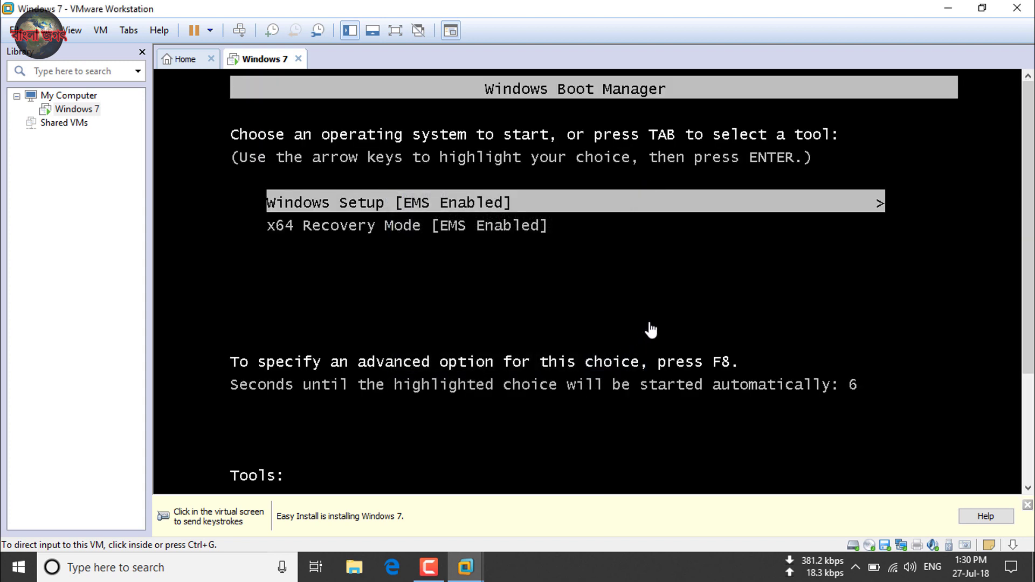
left_click(1028, 506)
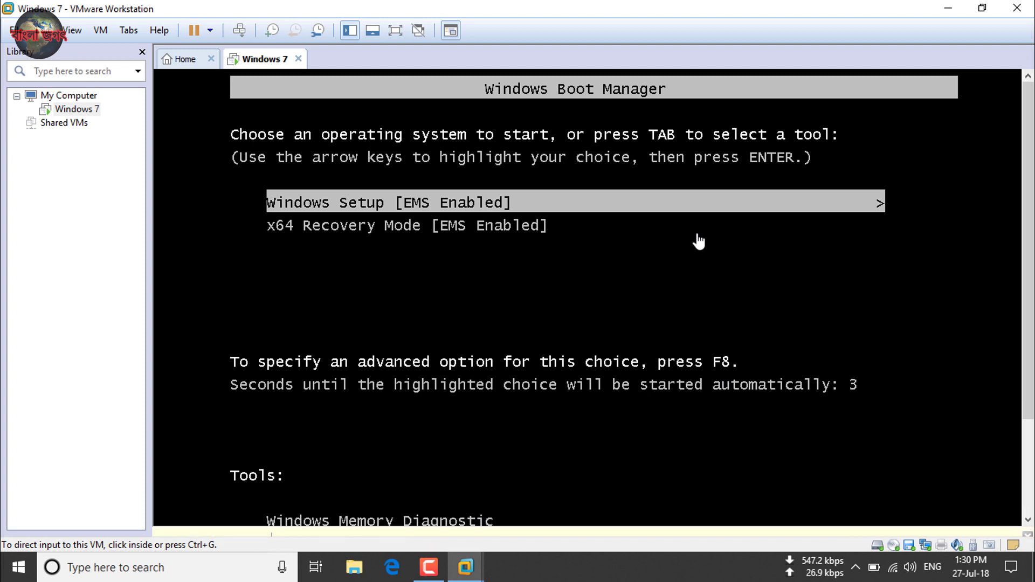
Show the virtual machine in full screen and choose Windows 7 Ultimate x86 as the operating system to install.
left_click(394, 32)
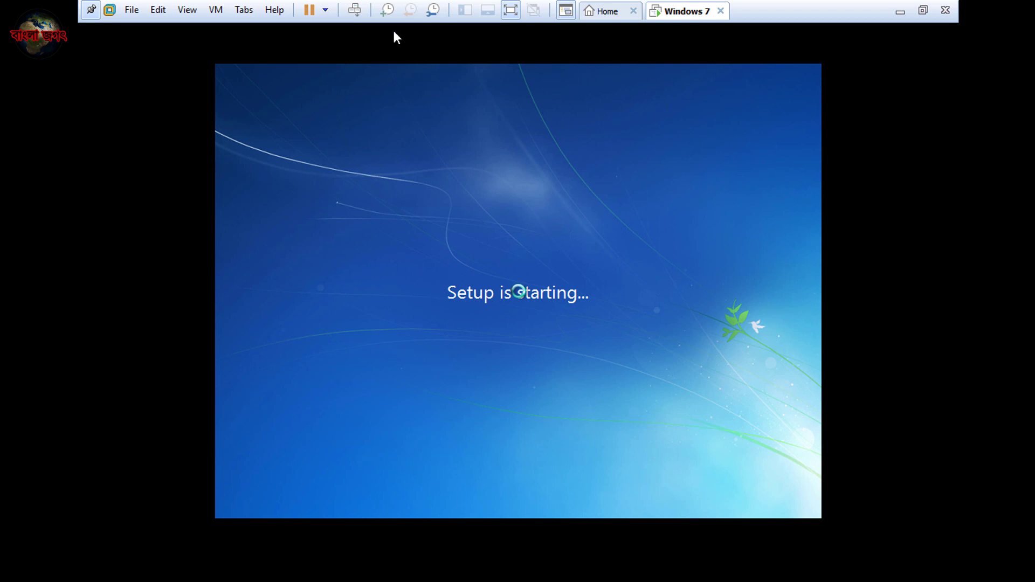
left_click(855, 270)
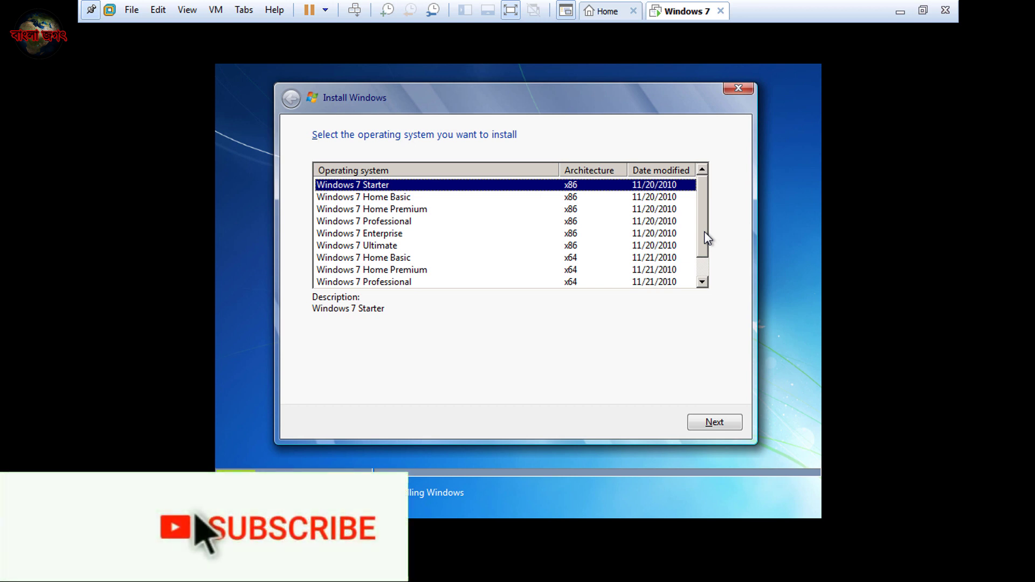
mouse_move(704, 231)
left_mouse_down()
mouse_move(700, 271)
mouse_move(711, 230)
left_mouse_up()
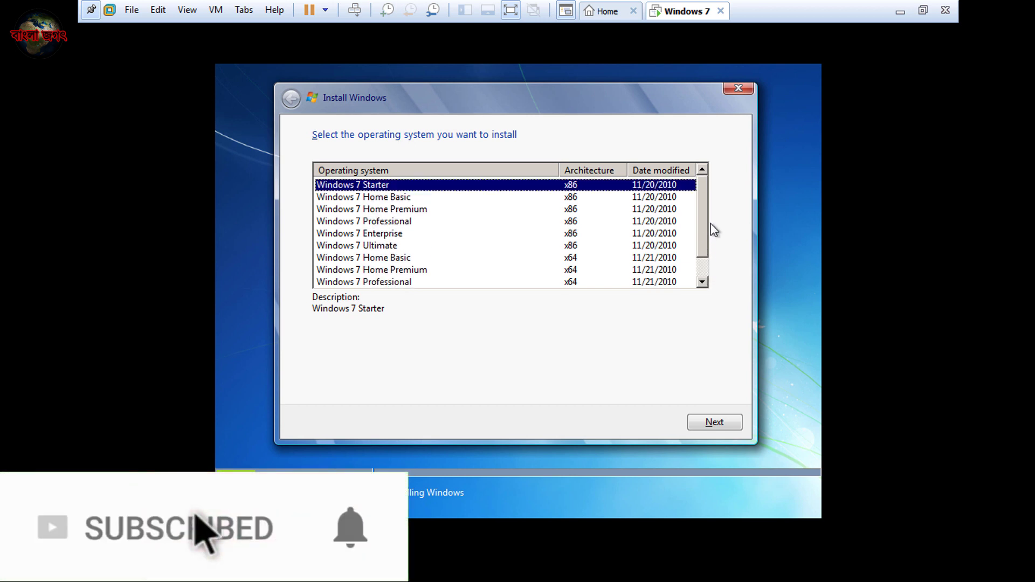
left_click(423, 245)
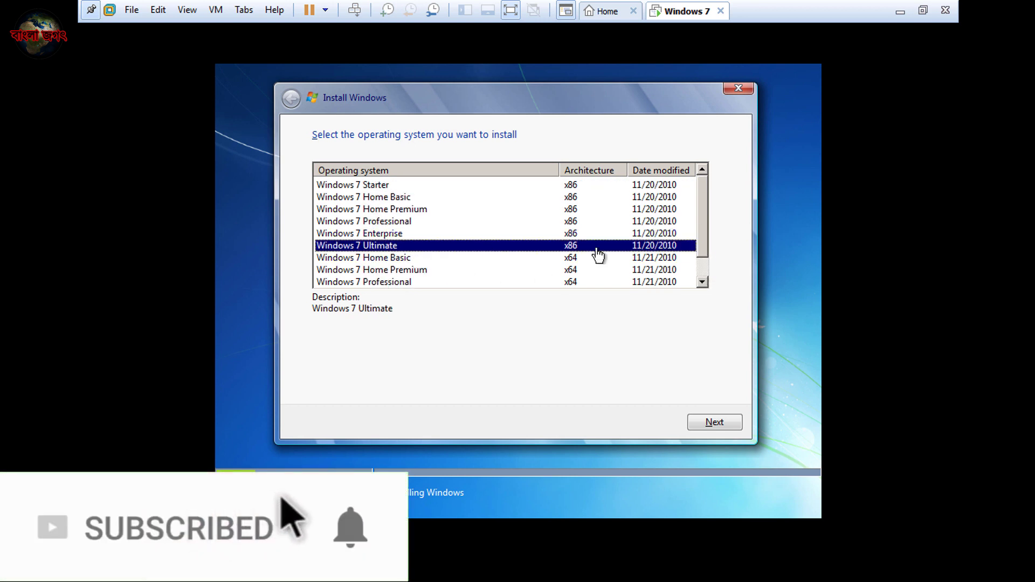
left_click(733, 423)
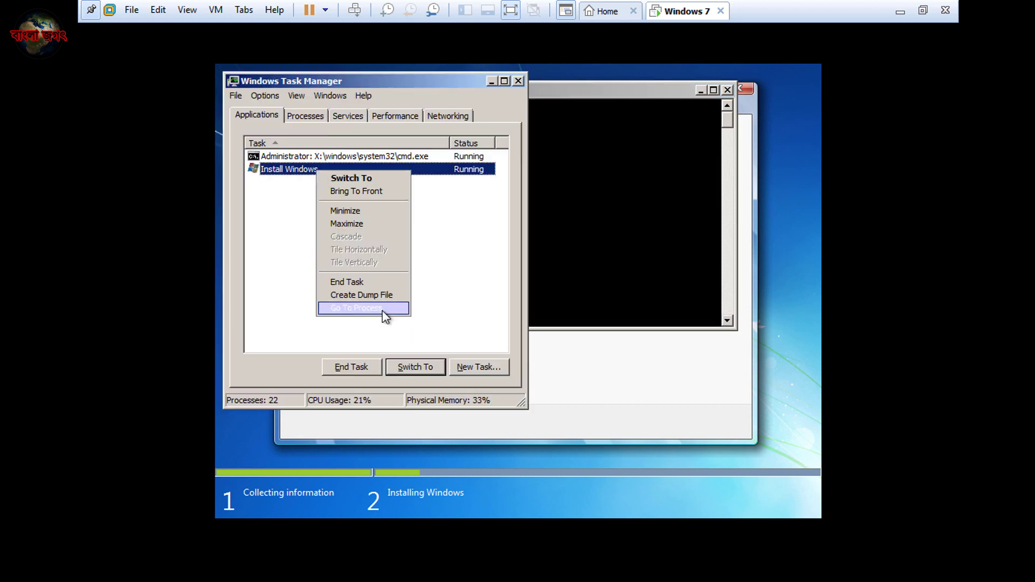
Go to the Install Windows task's process in Task Manager, and restart immediately when setup requires it.
left_click(363, 307)
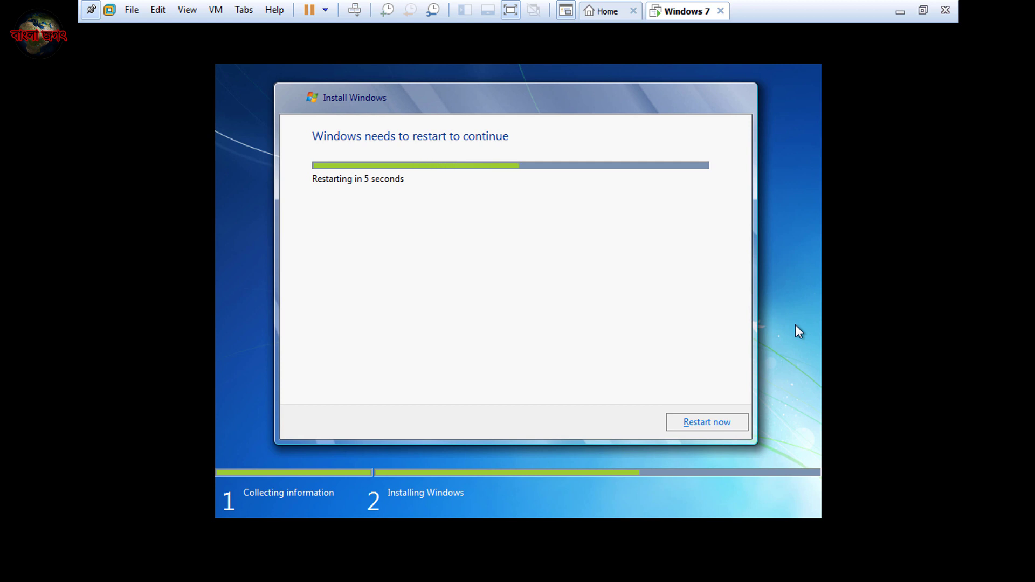
left_click(710, 422)
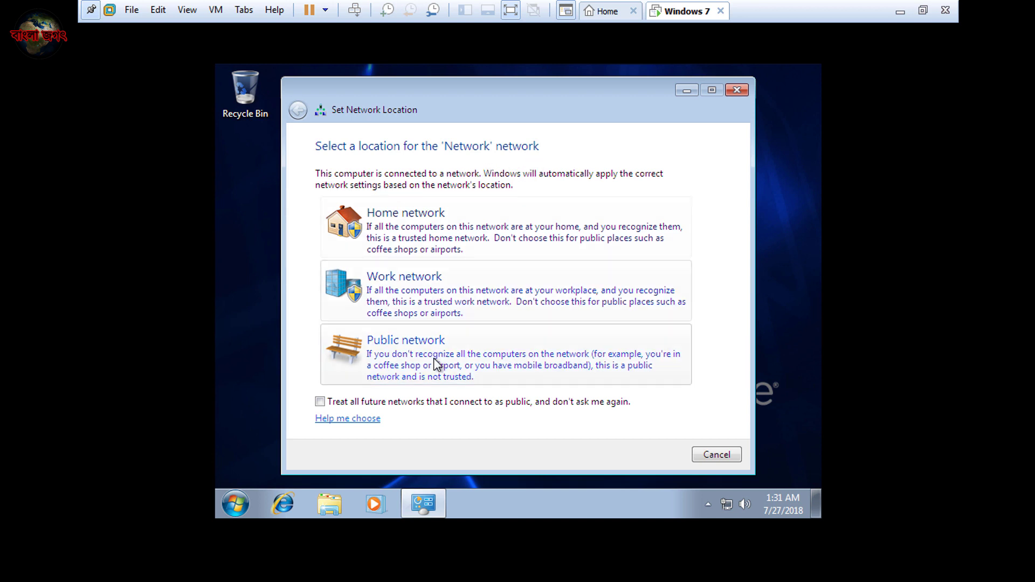
Set the network location to Public network and close the network location wizard.
left_click(434, 362)
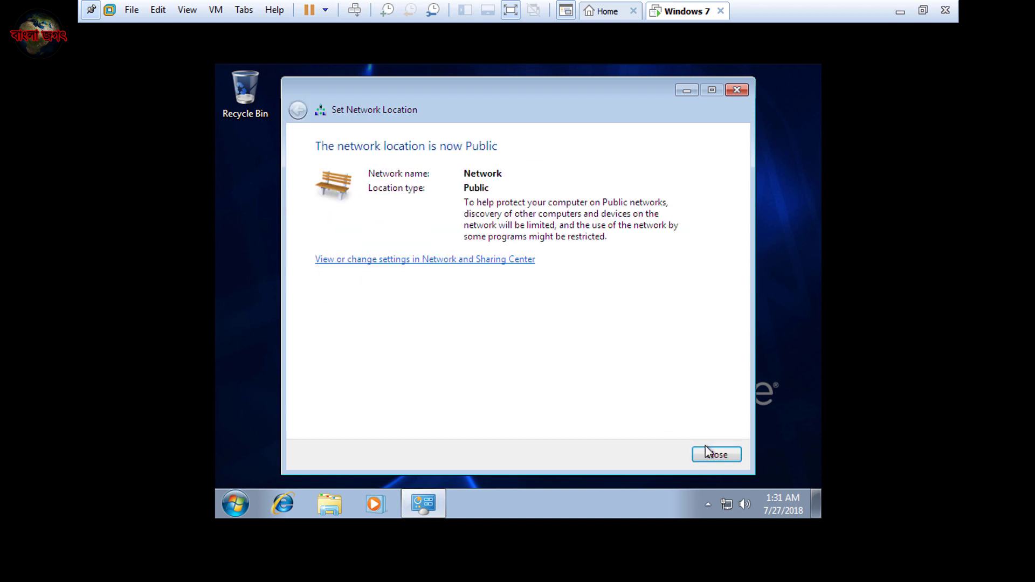
left_click(713, 456)
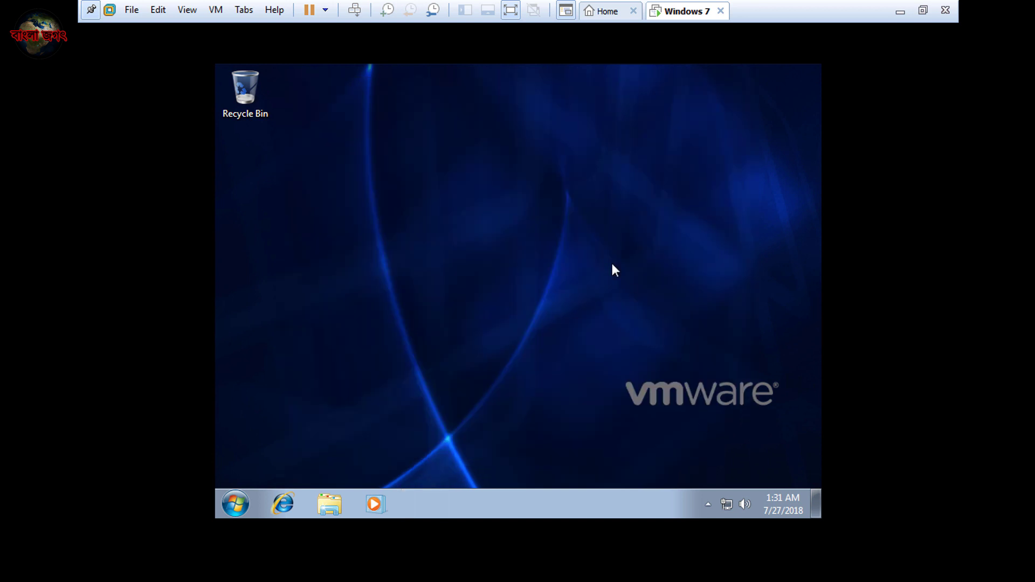
right_click(508, 142)
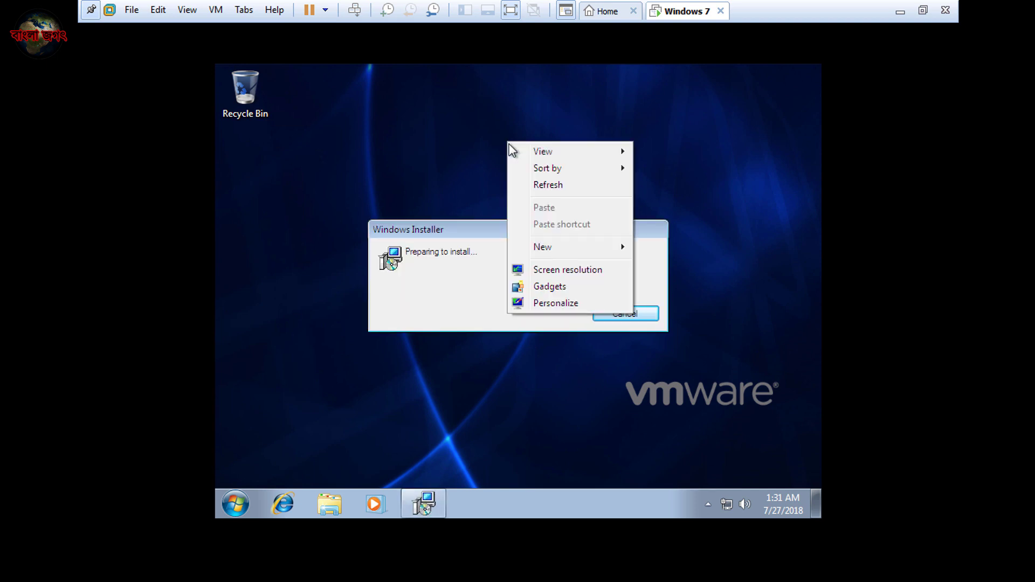
left_click(526, 187)
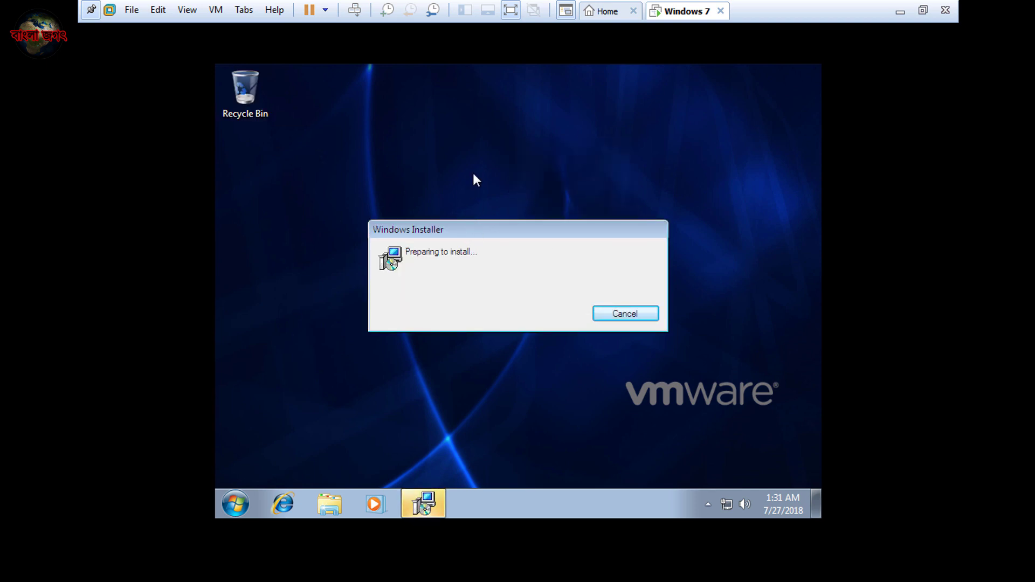
right_click(503, 134)
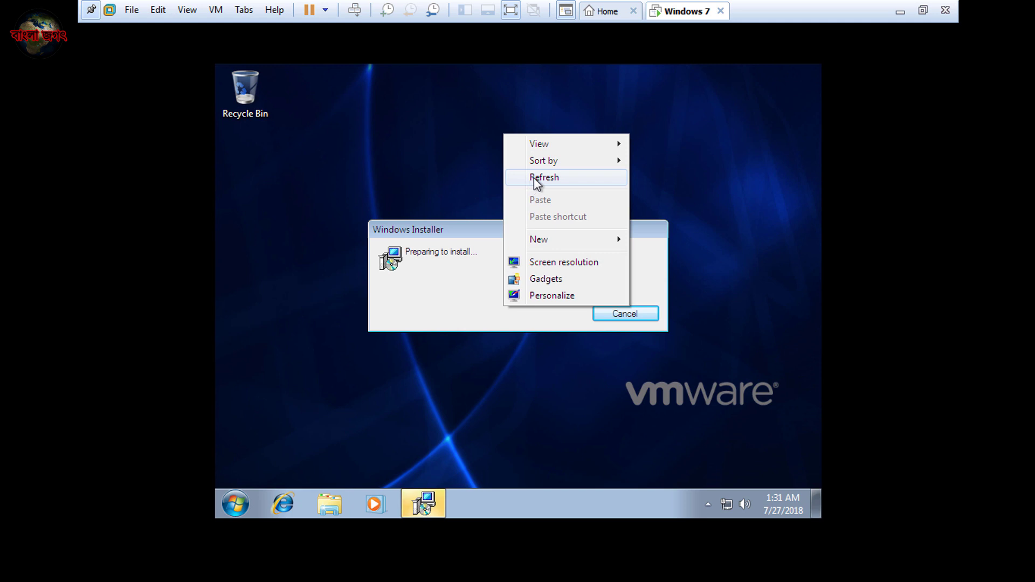
left_click(534, 178)
right_click(492, 142)
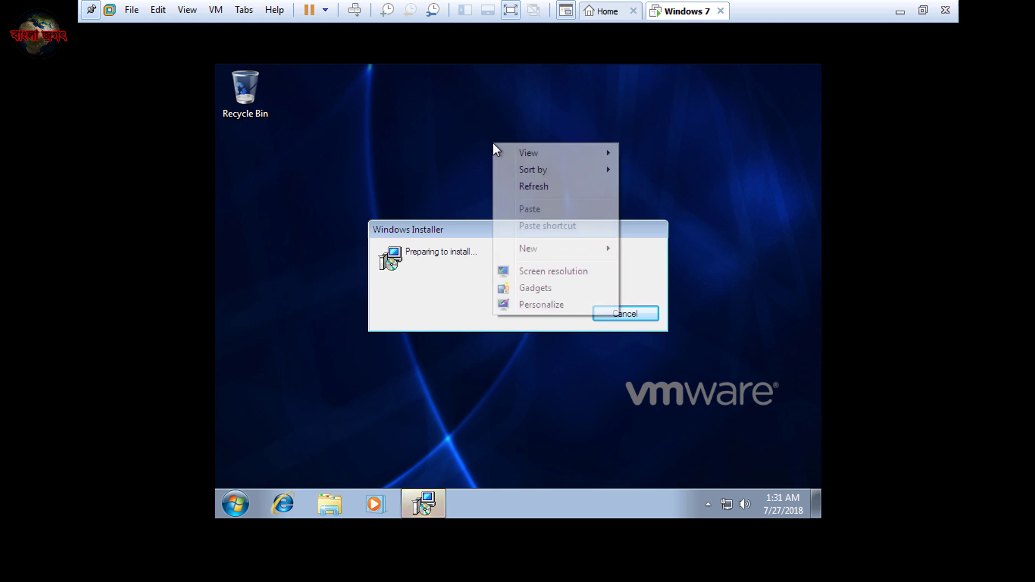
left_click(517, 189)
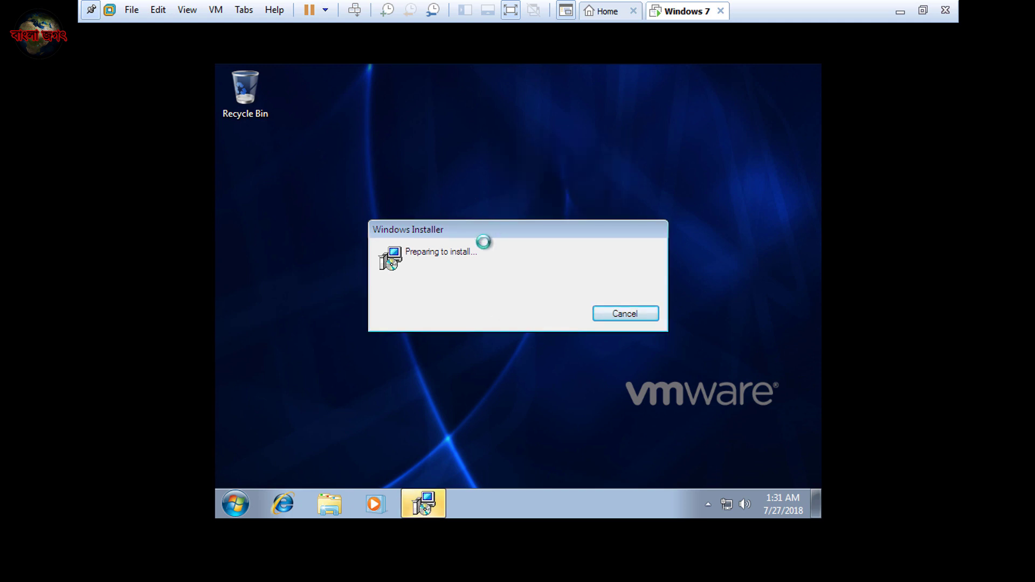
right_click(503, 180)
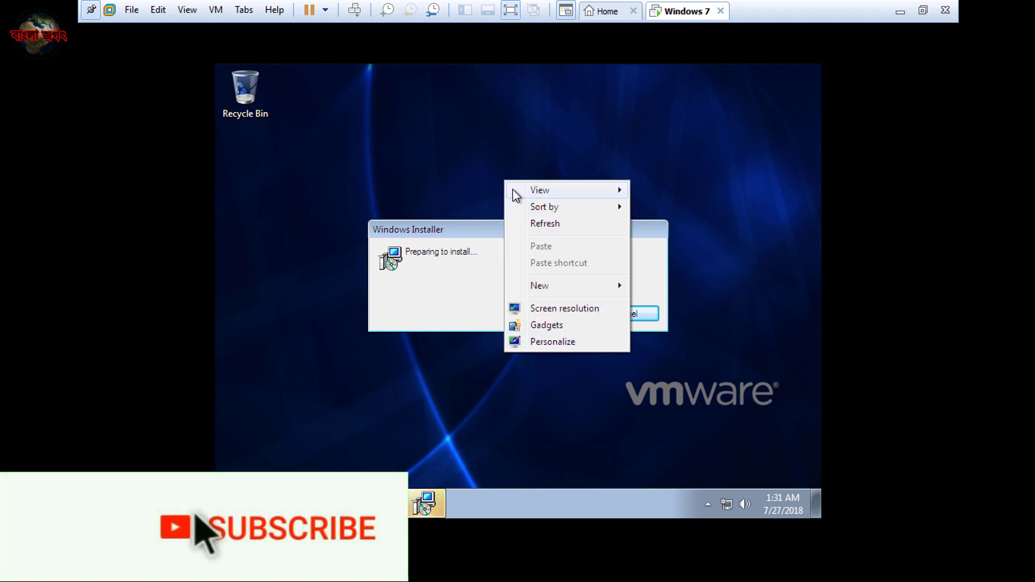
left_click(536, 226)
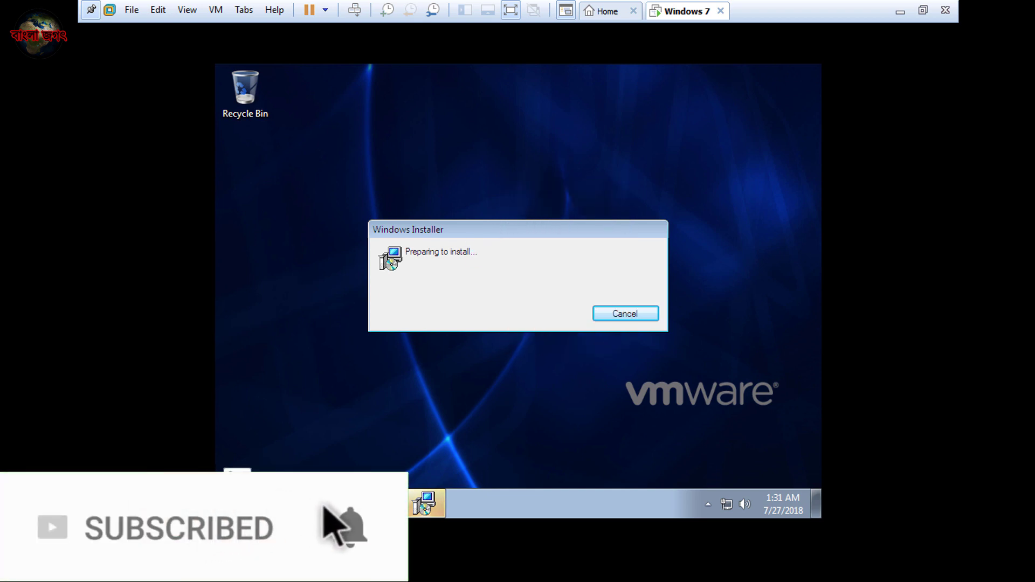
Examine the guest's CPU and memory performance in Task Manager while VMware Tools installs, and close Task Manager.
right_click(544, 503)
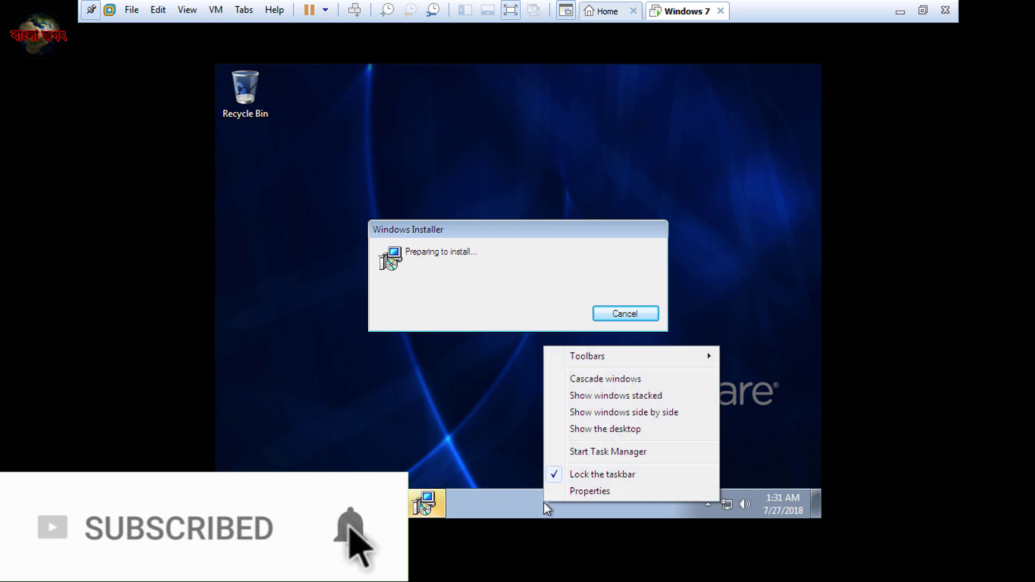
left_click(614, 447)
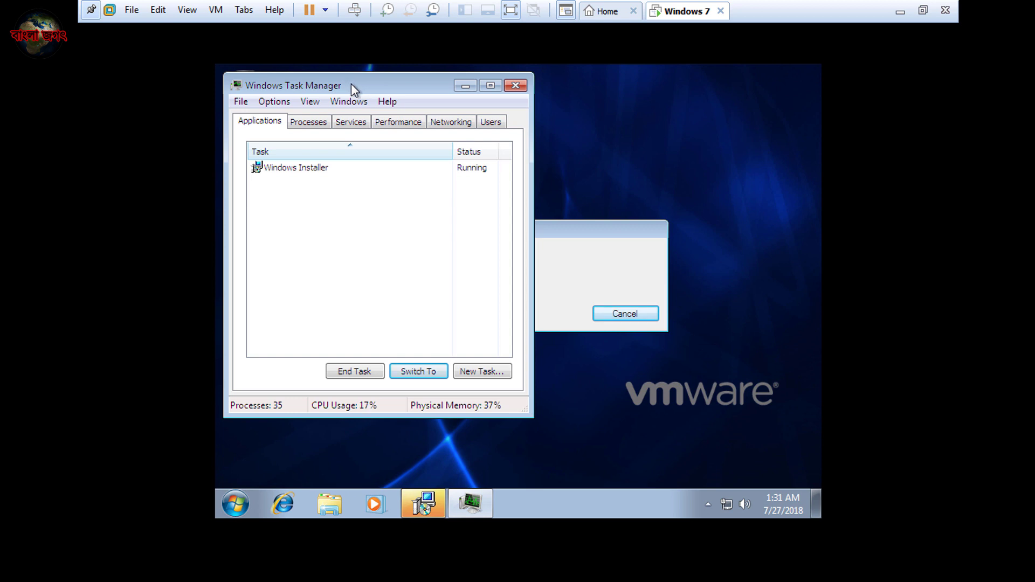
left_click_drag(351, 83, 536, 117)
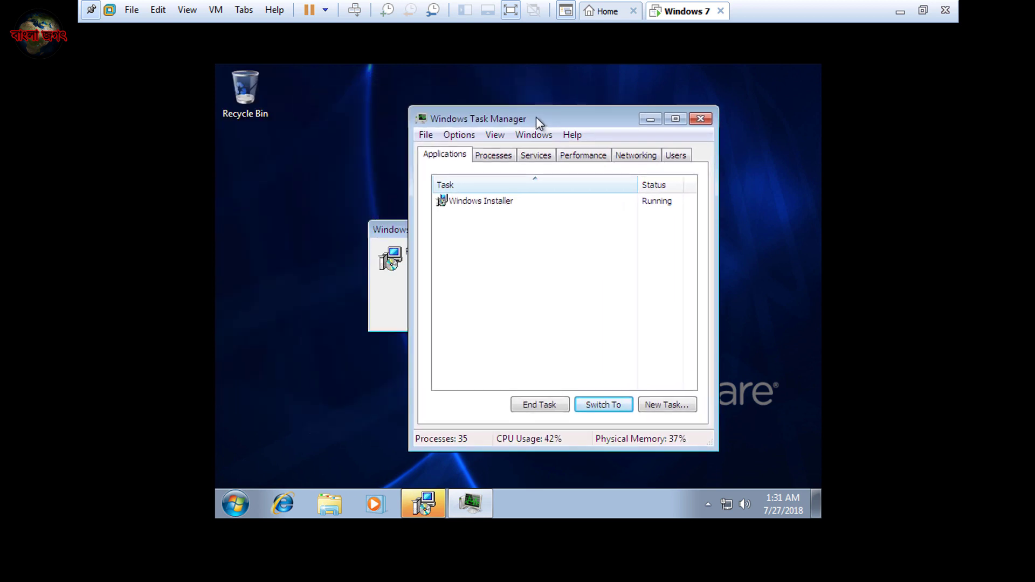
left_click(487, 157)
left_click(578, 157)
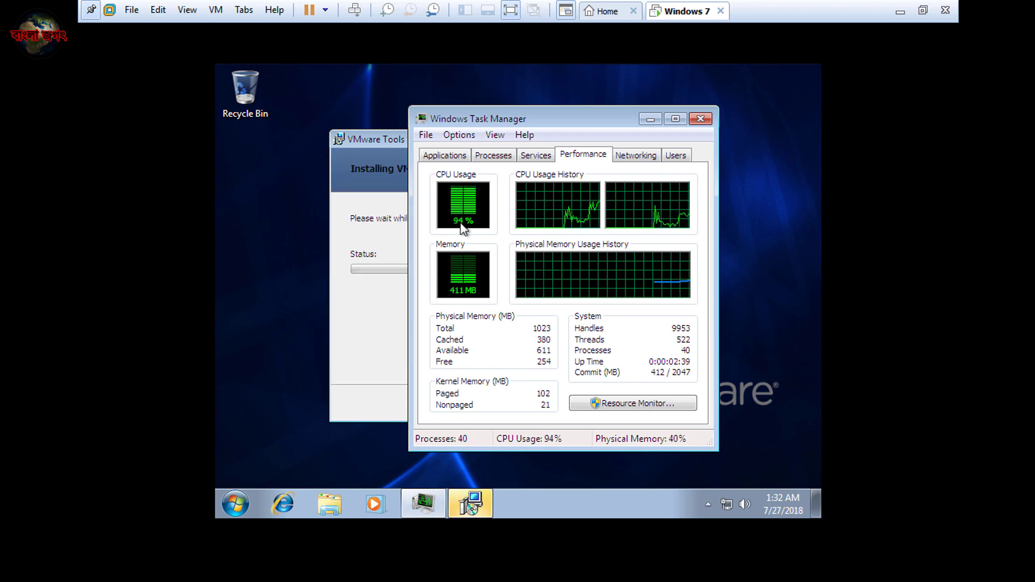
left_click(494, 156)
left_click(588, 154)
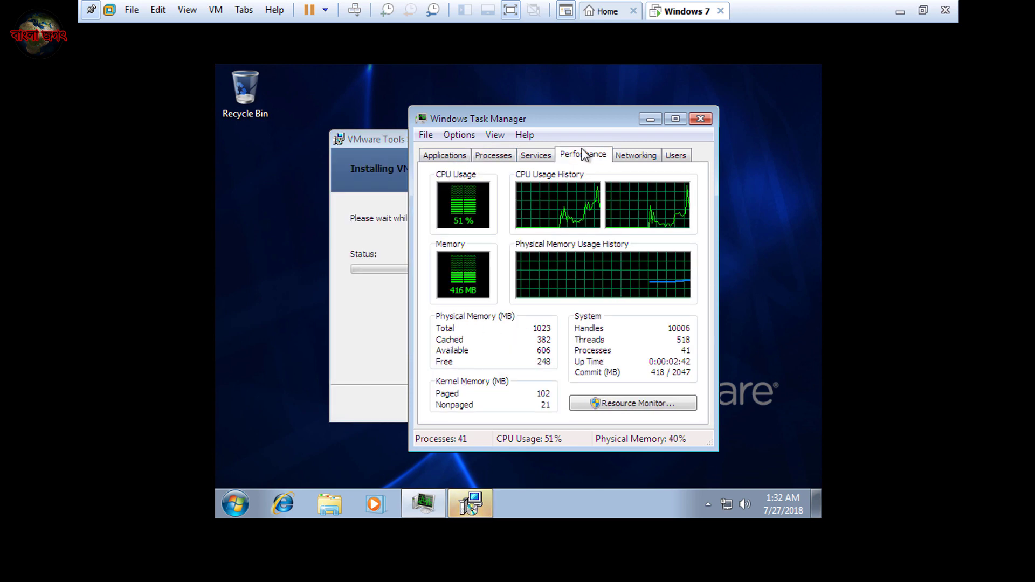
left_click_drag(590, 122, 641, 103)
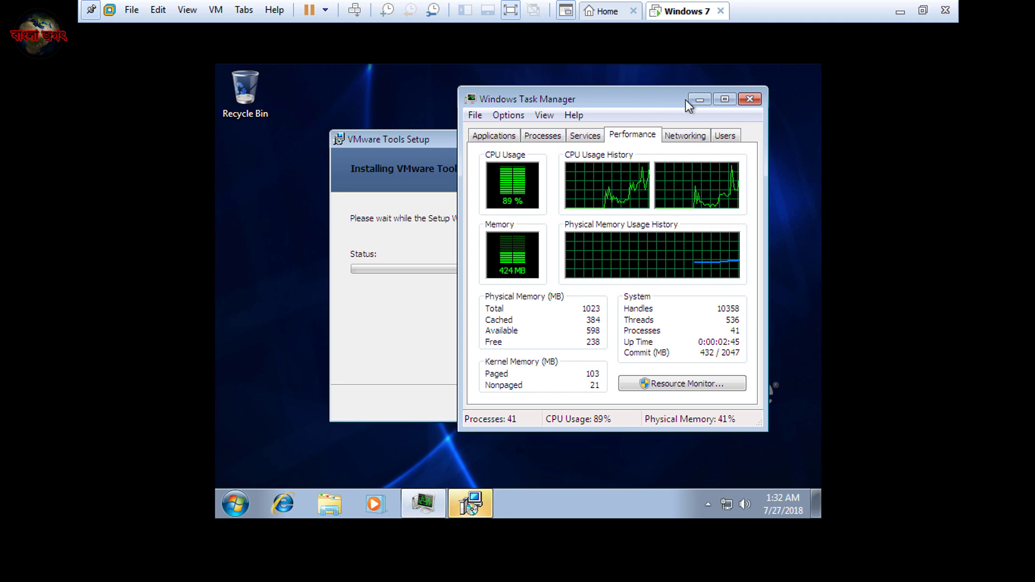
left_click(749, 100)
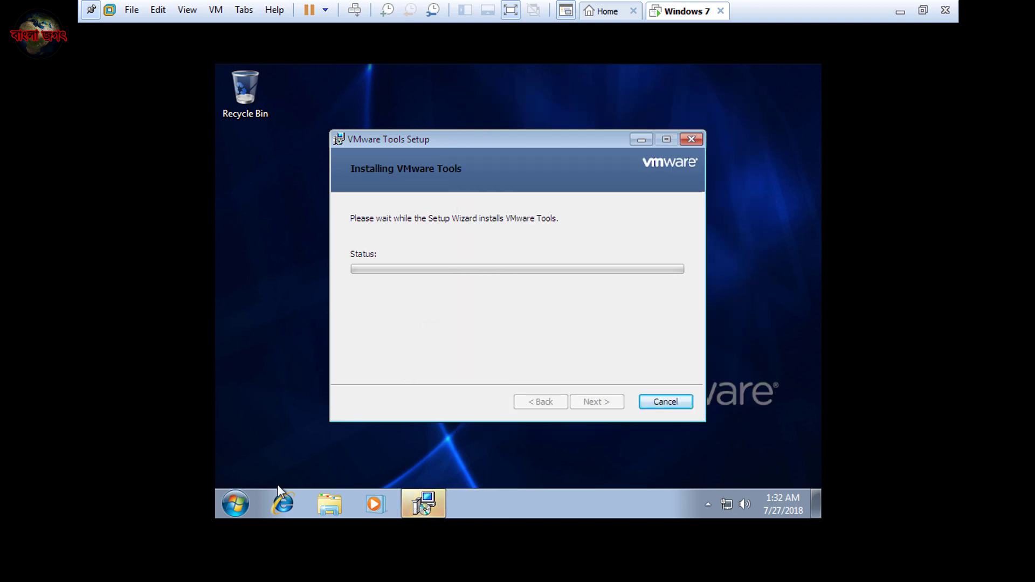
Open Computer in the guest and examine the drives, checking the details of Local Disk (C:).
left_click(223, 511)
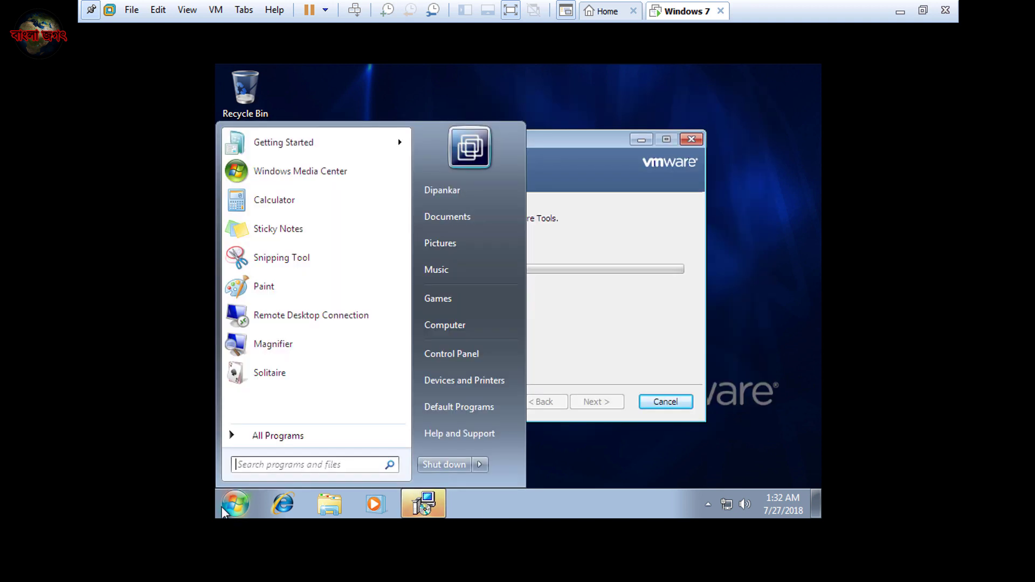
left_click(505, 333)
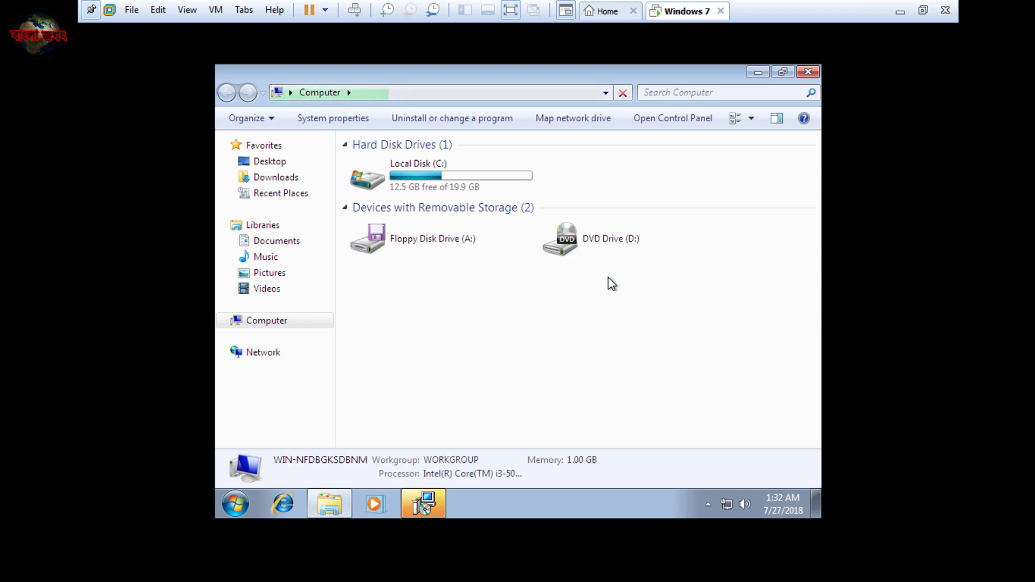
left_click(505, 191)
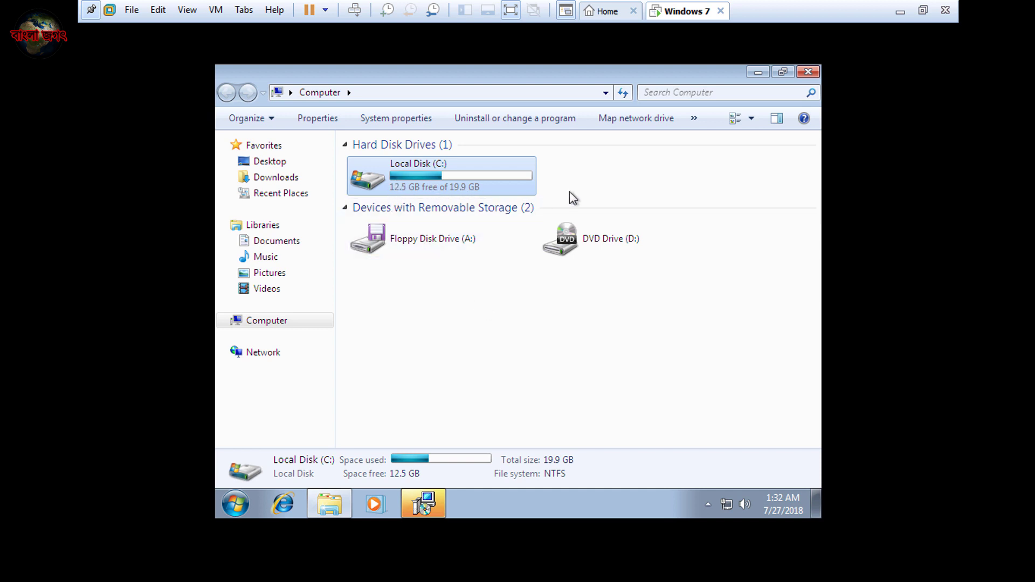
left_click(558, 374)
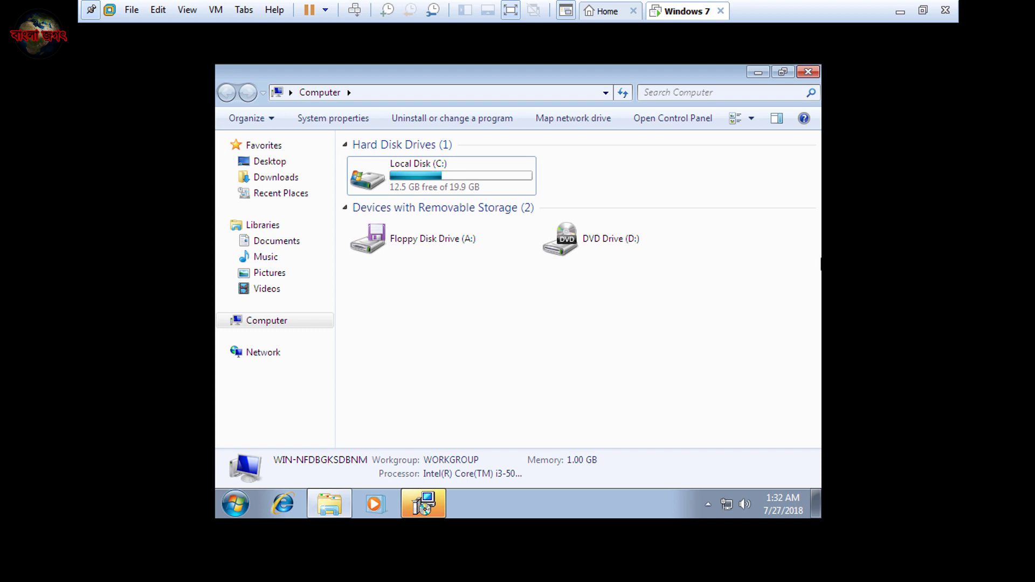
Leave full screen mode and bring the VMware Tools Setup window to the front in the guest.
key("ctrl+alt+Return")
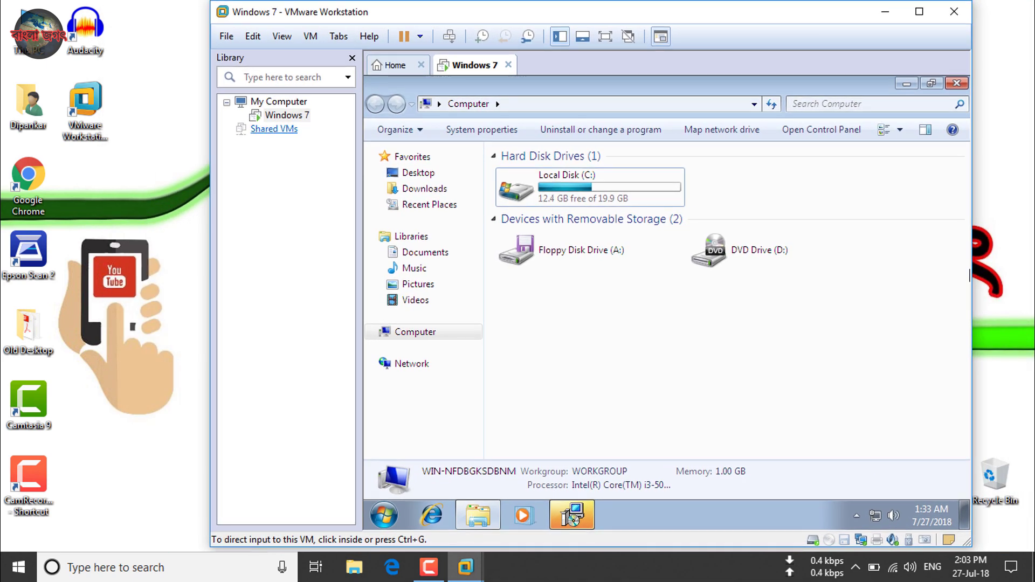
left_click(456, 126)
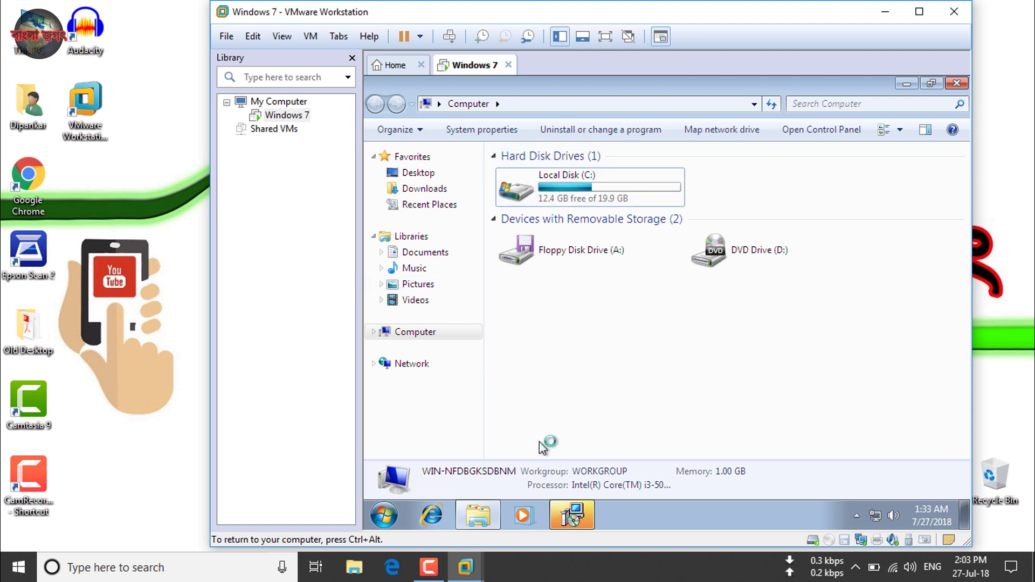
left_click(572, 518)
left_click(572, 518)
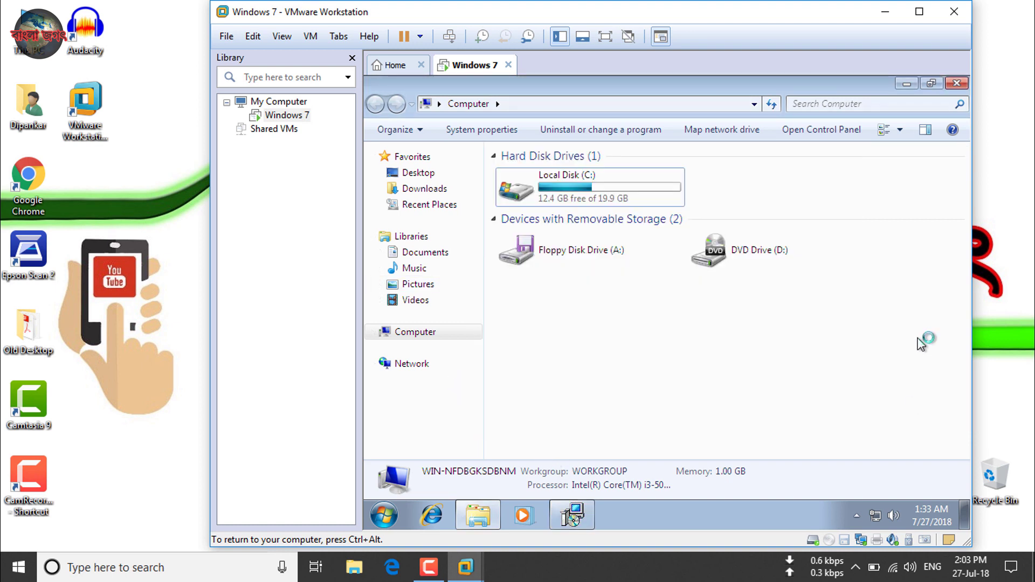
left_click(573, 517)
Show the guest's desktop and maximize the VMware Workstation window.
right_click(677, 516)
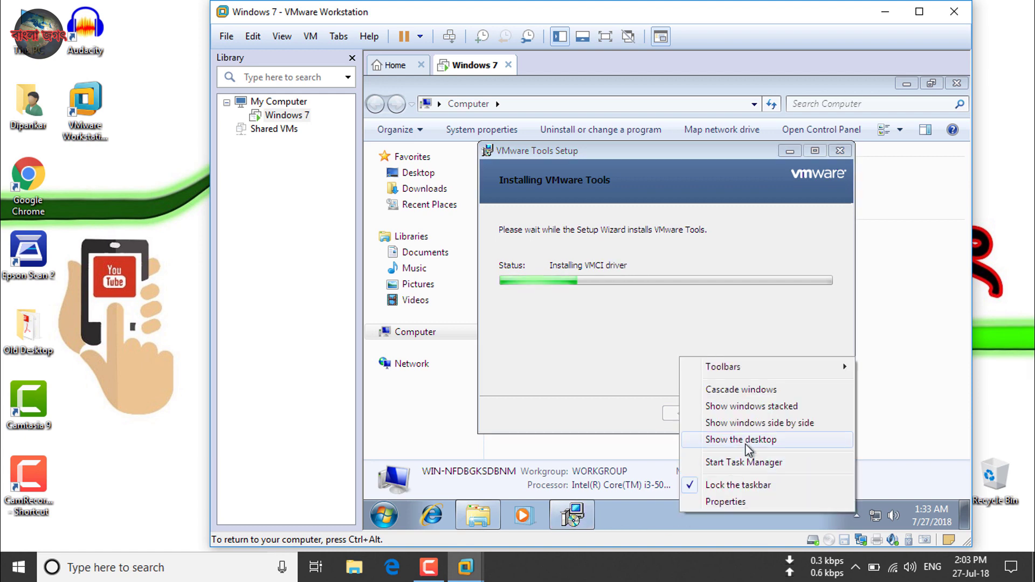
left_click(722, 439)
double_click(836, 11)
Open the Computer properties in the guest, examine the Windows edition and system information, and close the window.
left_click(312, 515)
right_click(529, 335)
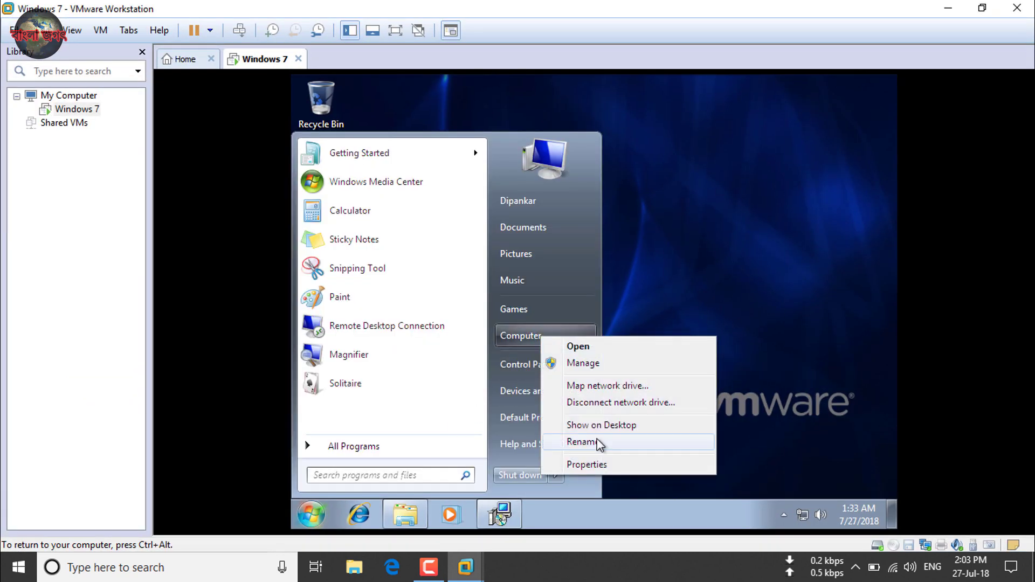
left_click(669, 464)
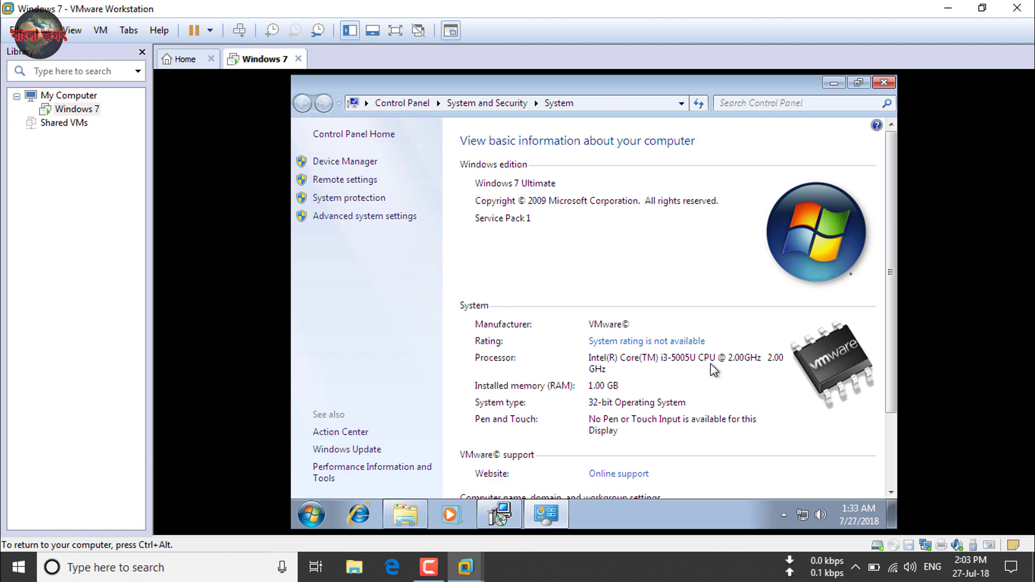
scroll(710, 367, "down", 3)
scroll(717, 334, "up", 3)
left_click(884, 81)
right_click(573, 204)
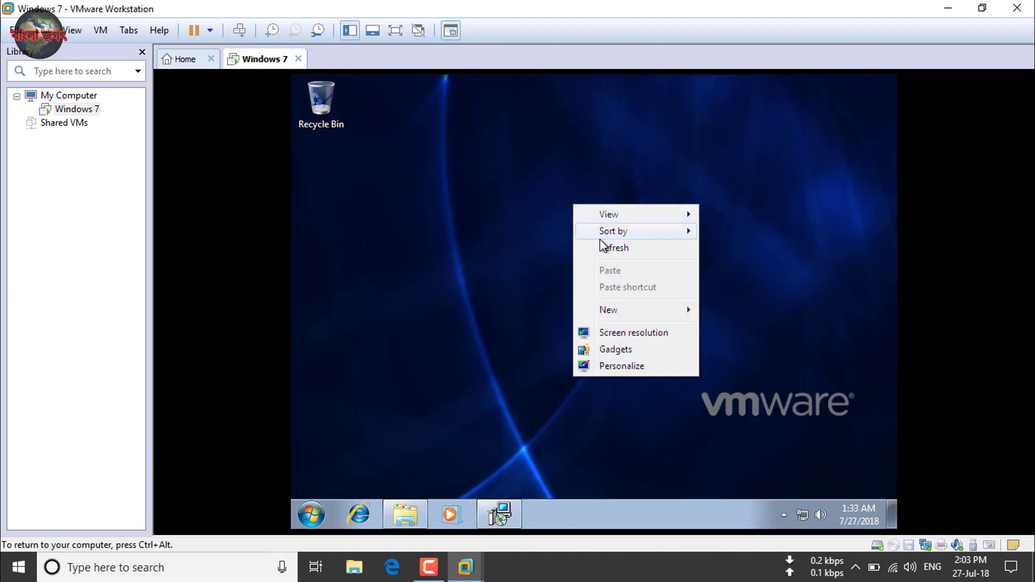
left_click(603, 248)
right_click(600, 243)
left_click(626, 287)
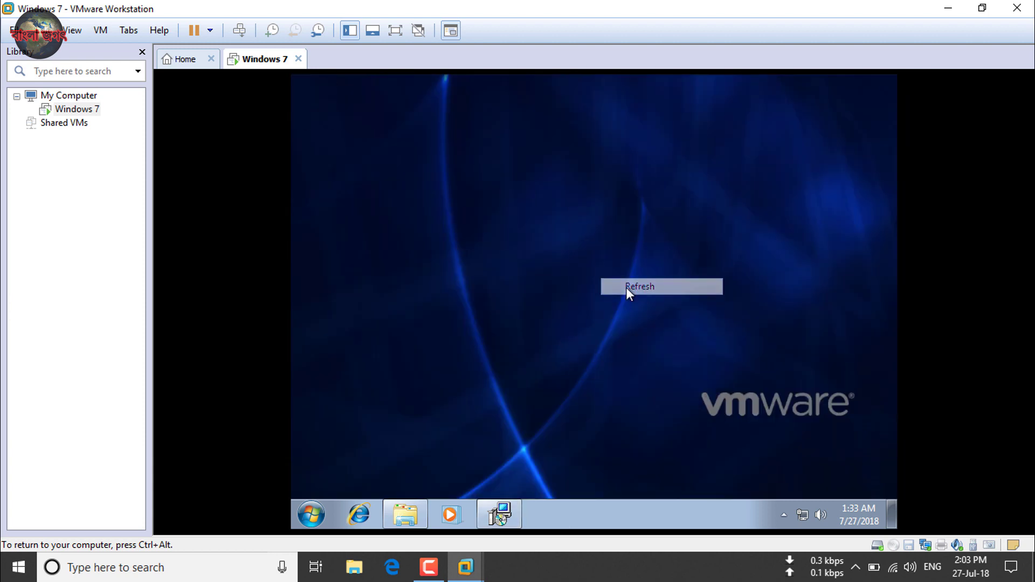
right_click(621, 146)
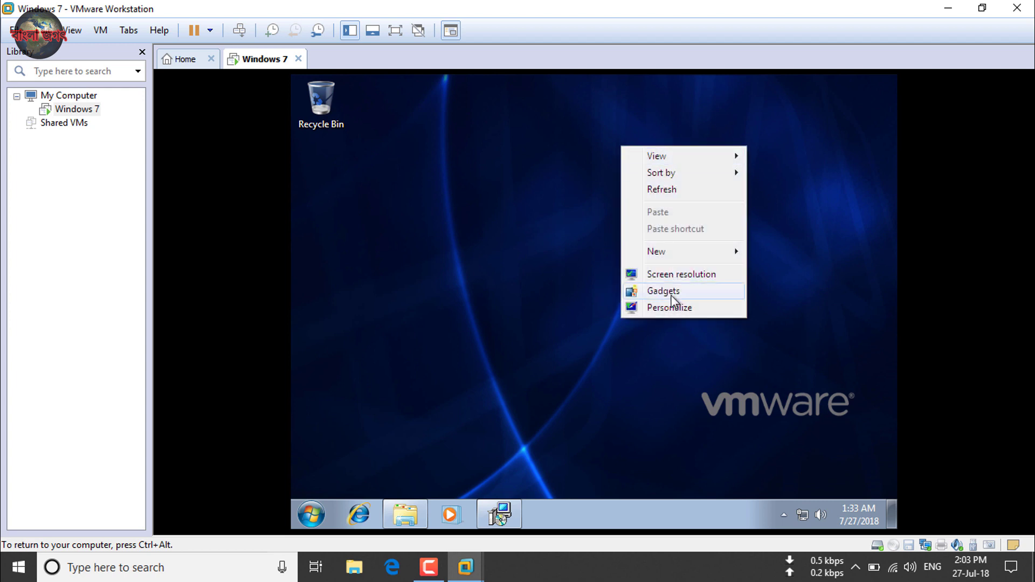
left_click(542, 380)
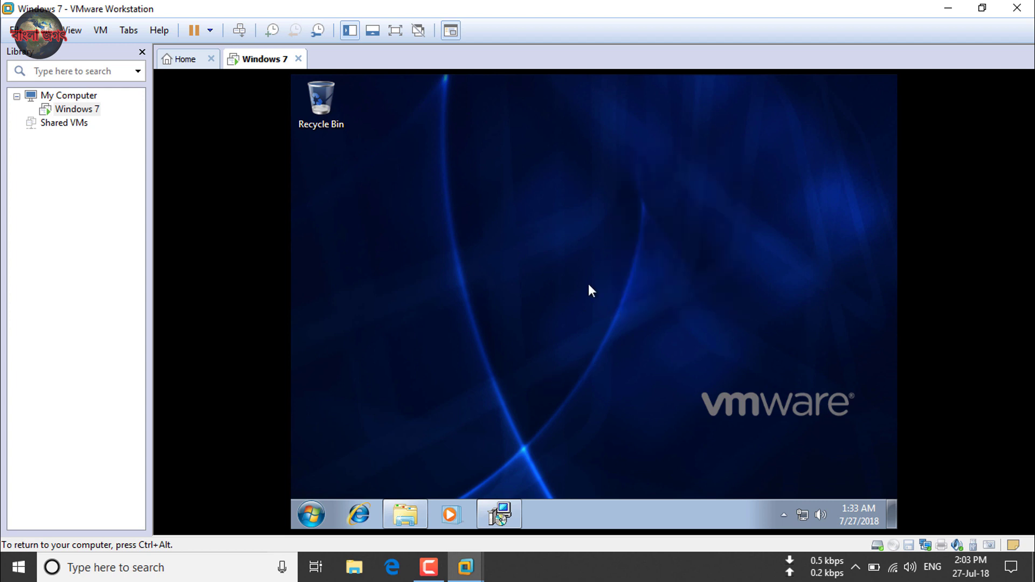
right_click(608, 211)
left_click(632, 251)
right_click(632, 253)
left_click(674, 298)
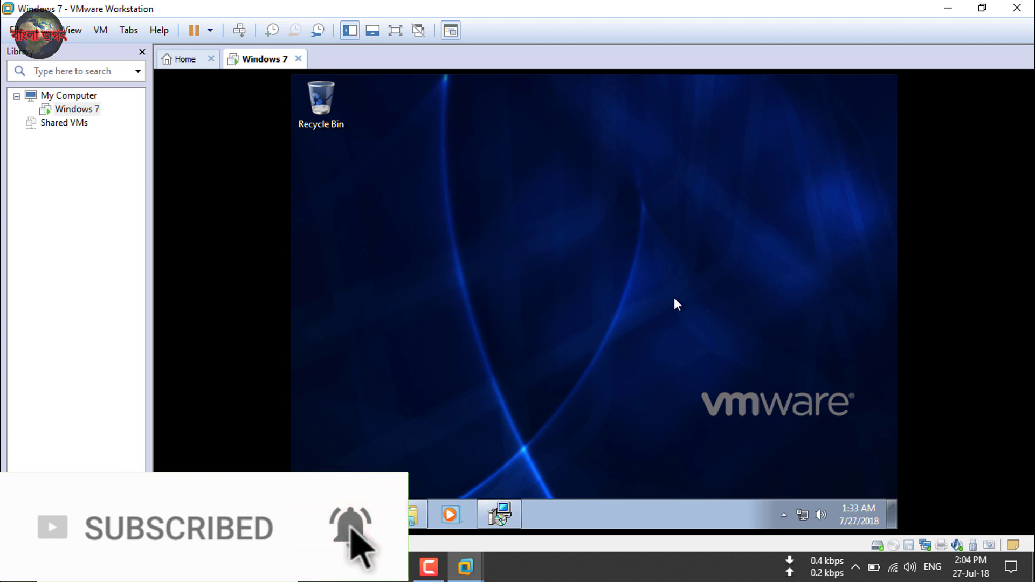
Bring up the VMware Tools Setup window to check the installation progress, and minimize it again.
left_click(500, 515)
right_click(574, 137)
left_click(606, 159)
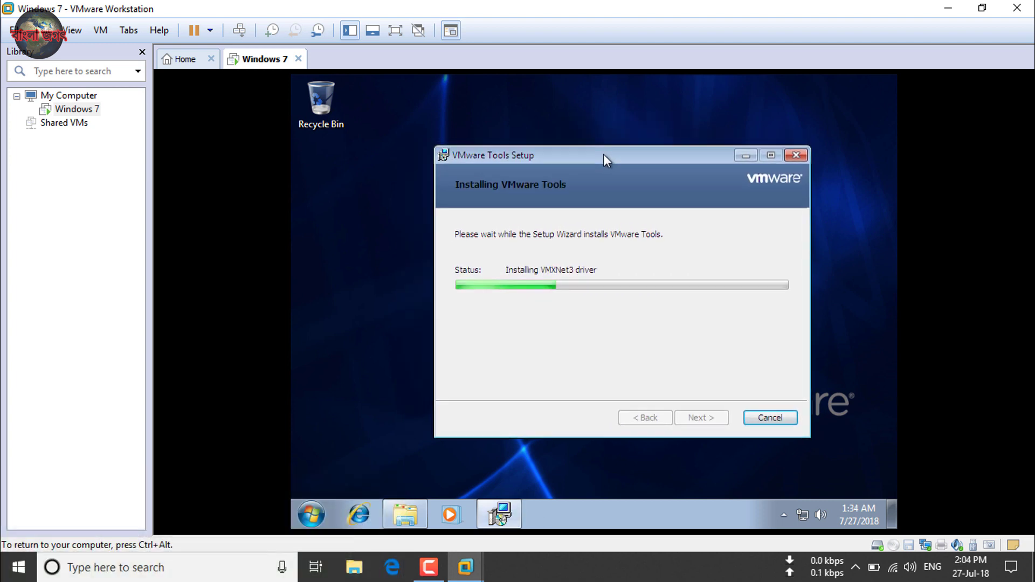
left_click(734, 160)
mouse_move(501, 517)
Show the virtual machine in full screen and return to the windowed view.
left_click(395, 30)
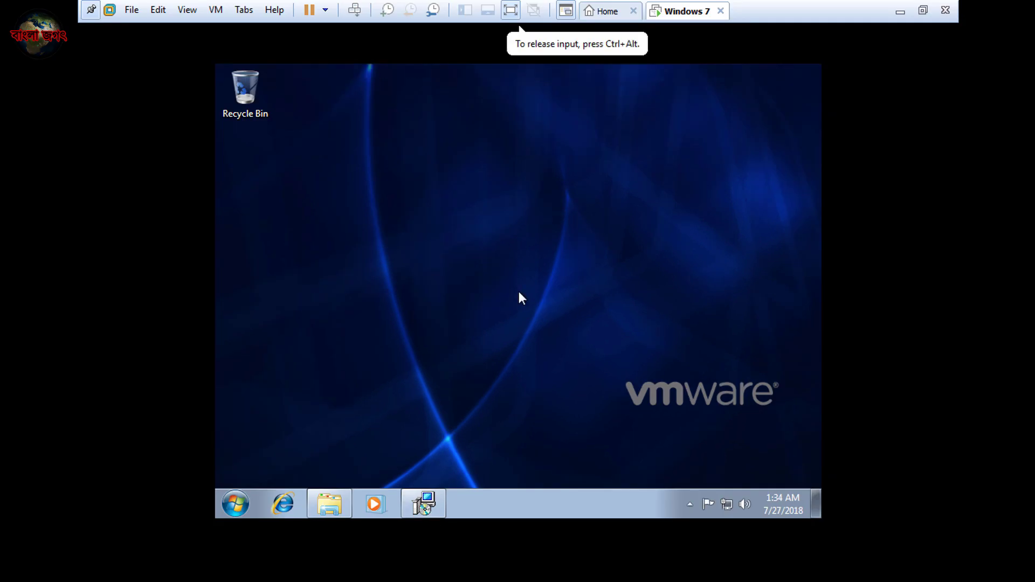
key("ctrl+alt+Return")
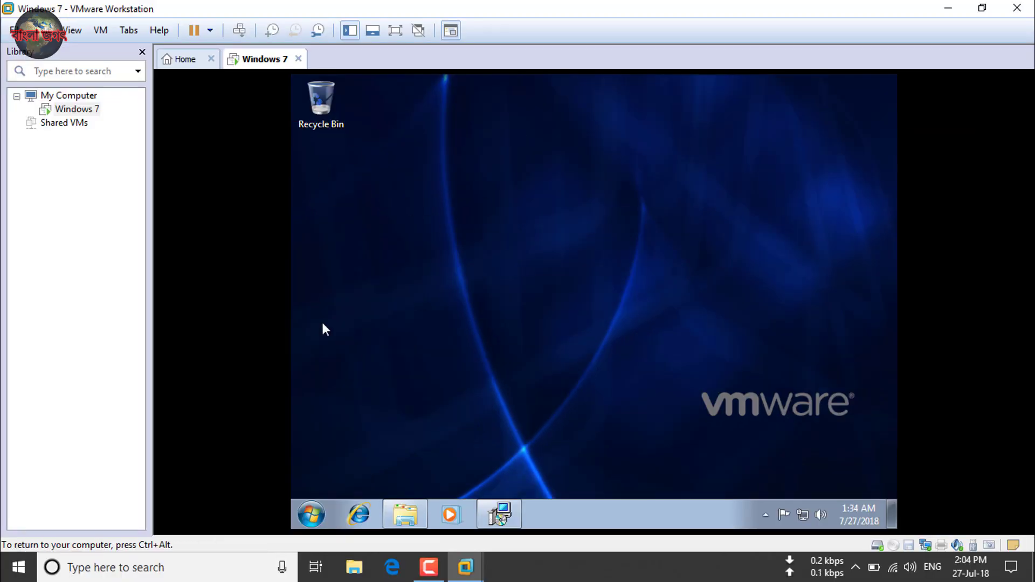
Examine the guest's shutdown and power options without choosing one, and return to its desktop.
left_click(322, 513)
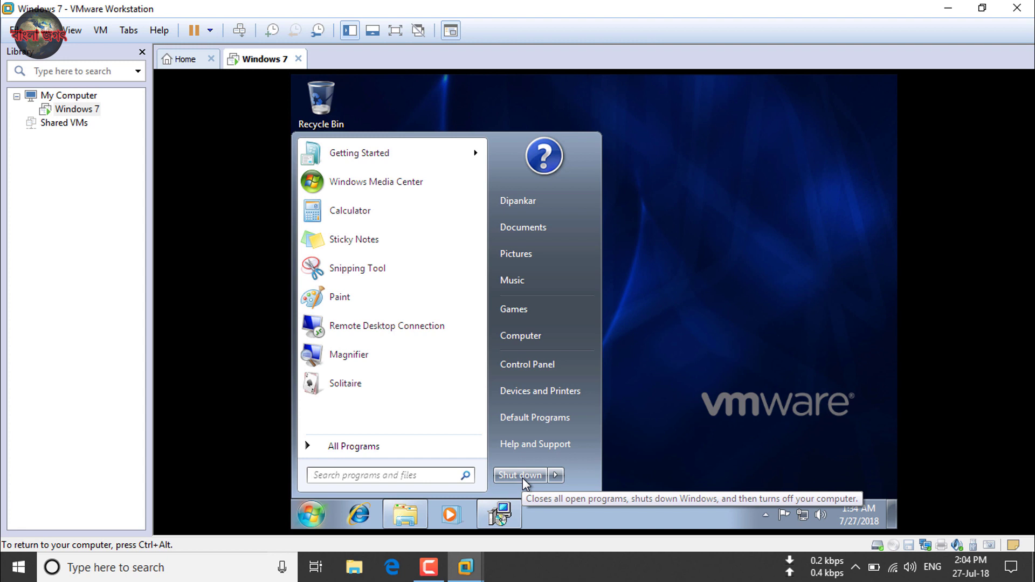
mouse_move(555, 476)
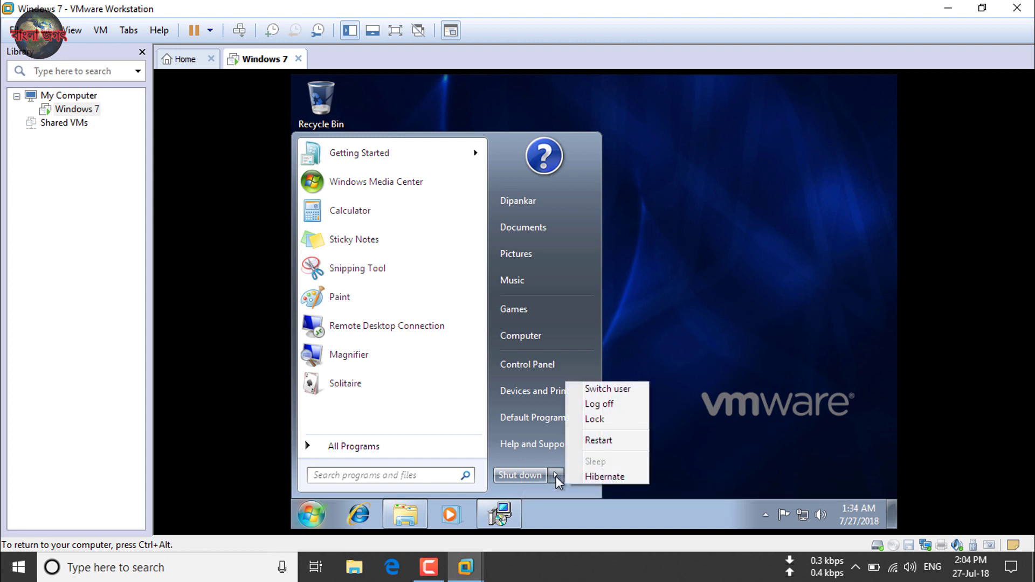
left_click(703, 271)
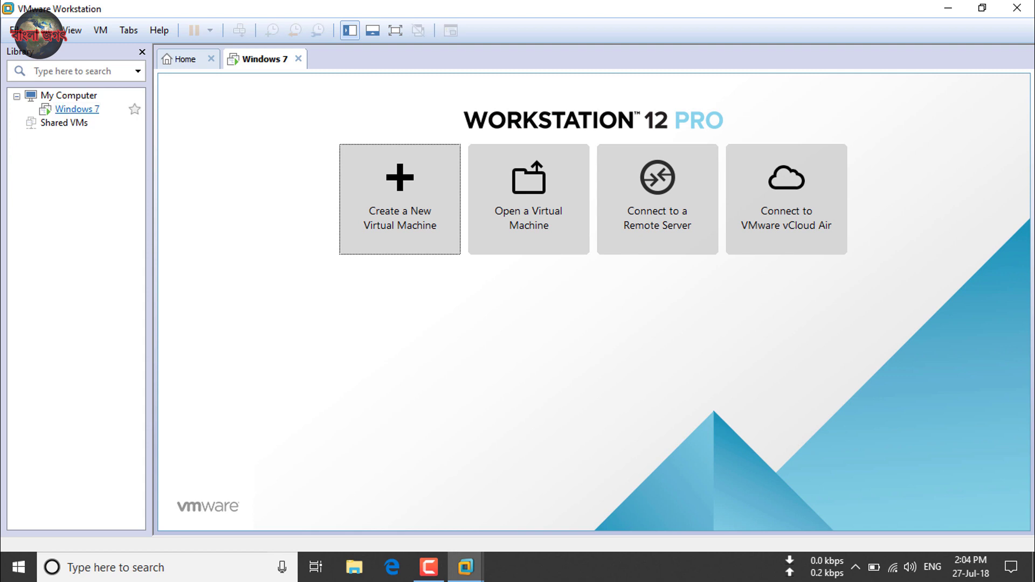
Examine the commands available for the Windows 7 virtual machine in the library, and return to the guest's desktop without choosing one.
right_click(81, 109)
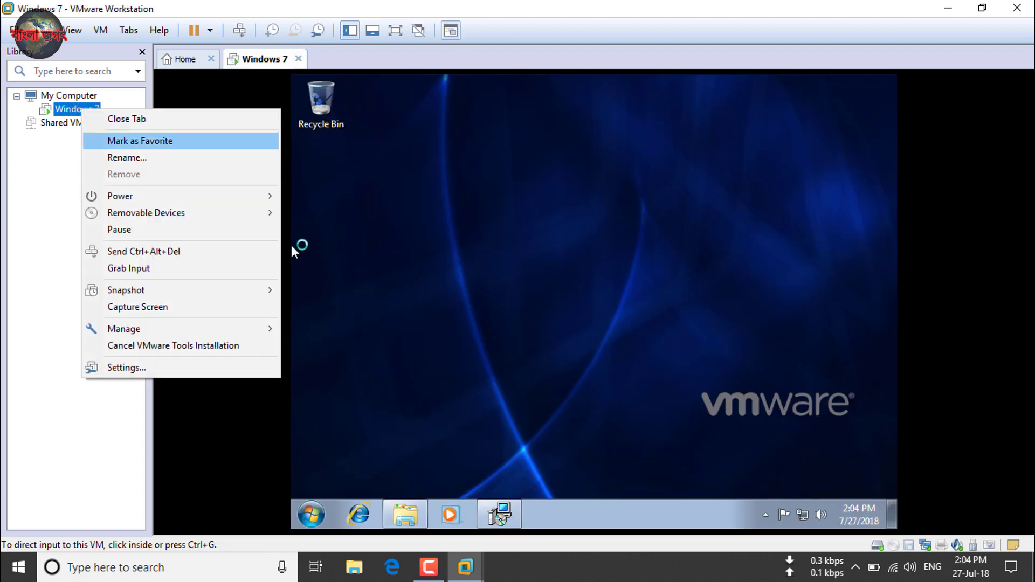
mouse_move(162, 212)
left_click(378, 256)
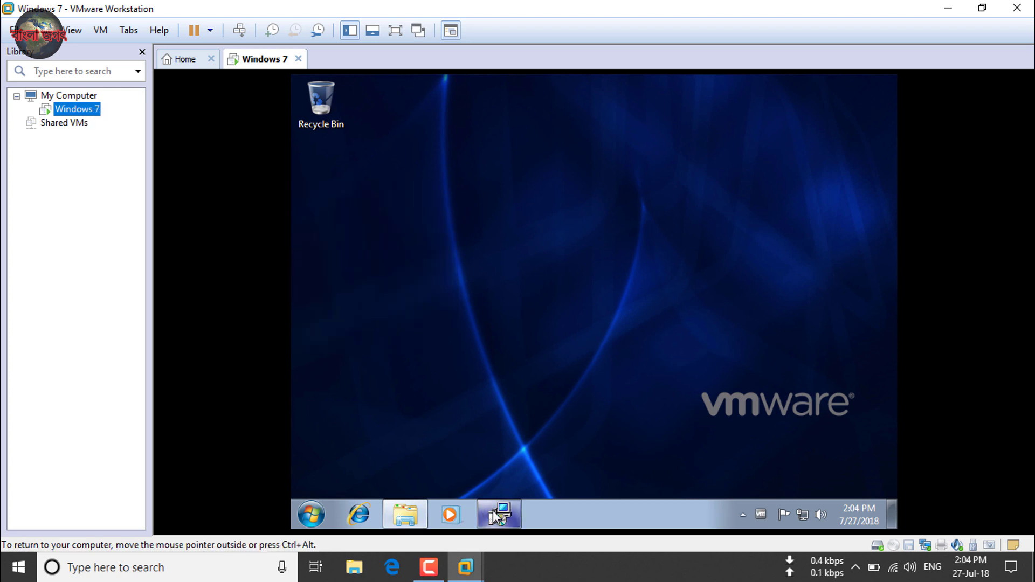
right_click(377, 256)
left_click_drag(635, 166, 590, 163)
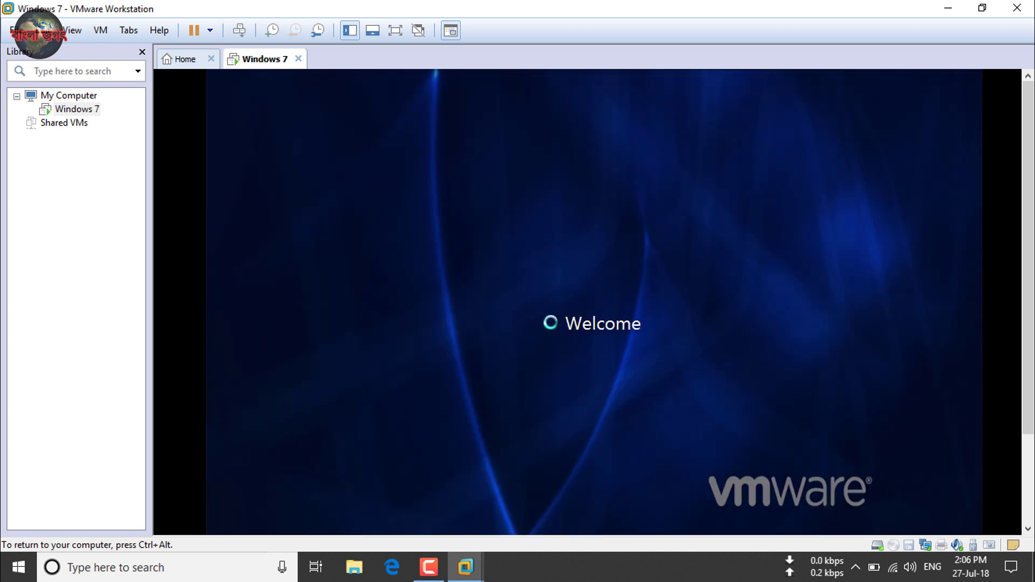
Show the virtual machine in full screen and refresh the guest's desktop.
left_click(396, 30)
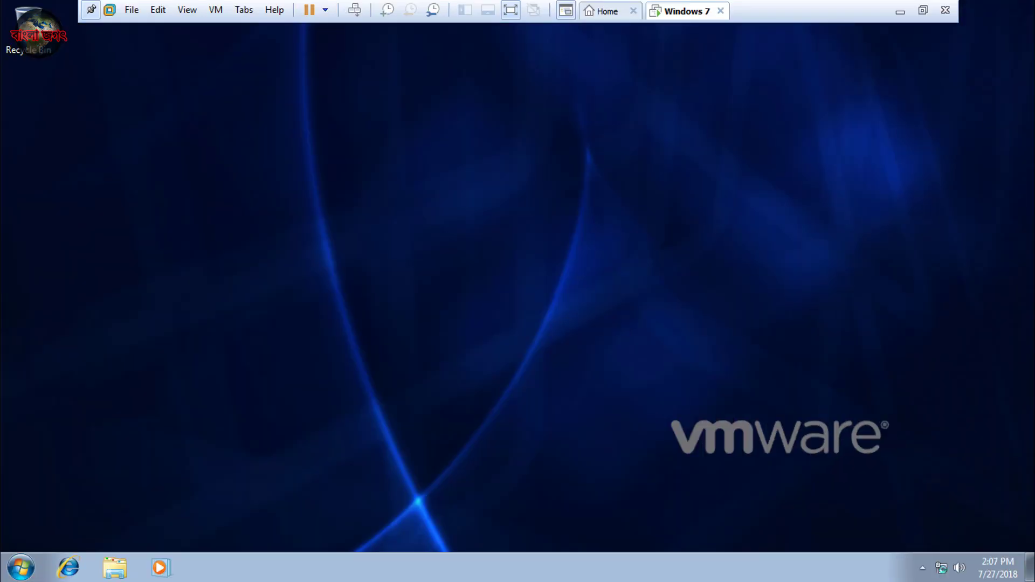
right_click(417, 166)
left_click(457, 208)
right_click(502, 162)
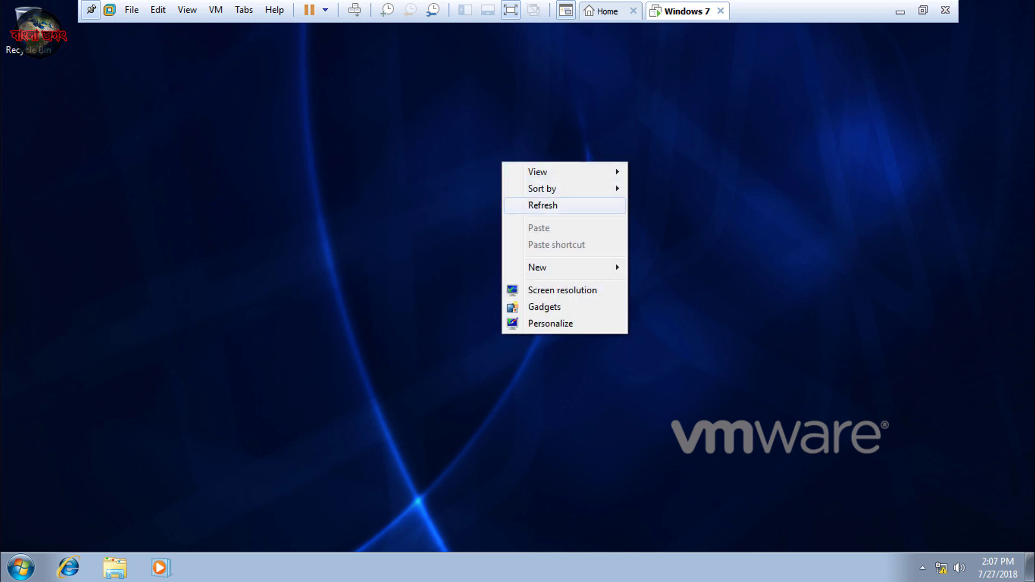
left_click(543, 206)
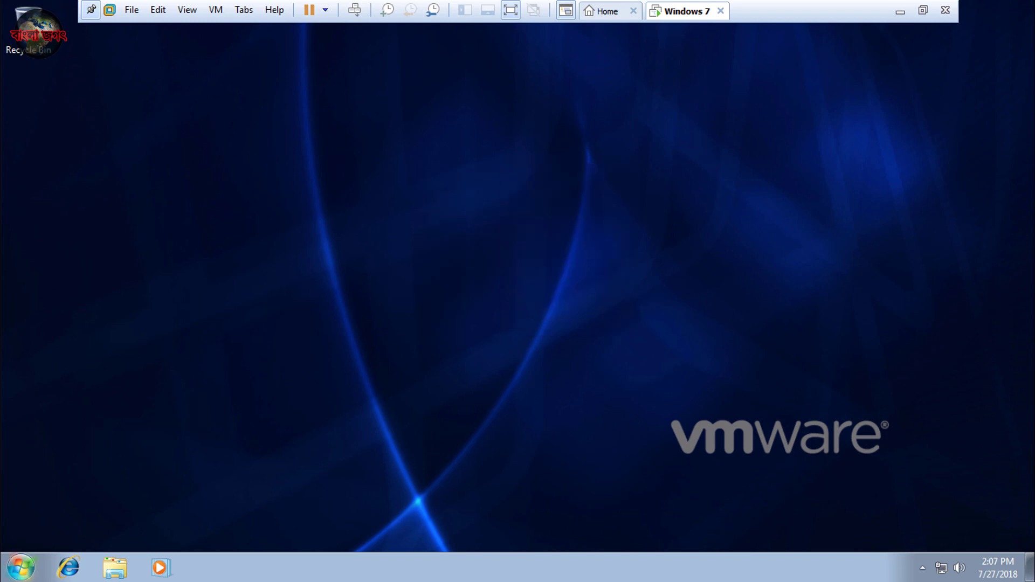
Open Computer in the guest, examine the contents of Local Disk (C:), and close the window.
left_click(20, 567)
key("Escape")
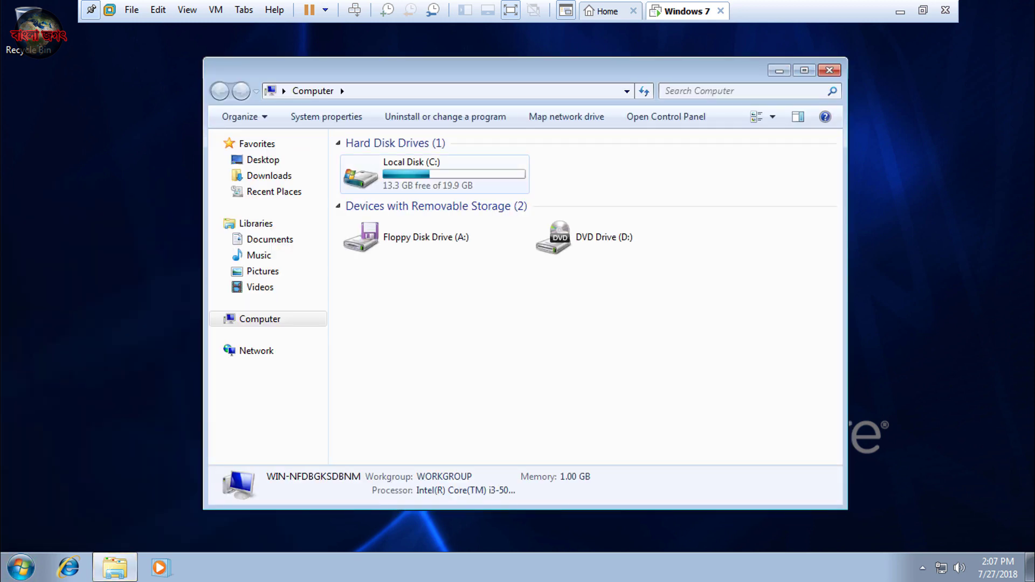
left_click(434, 173)
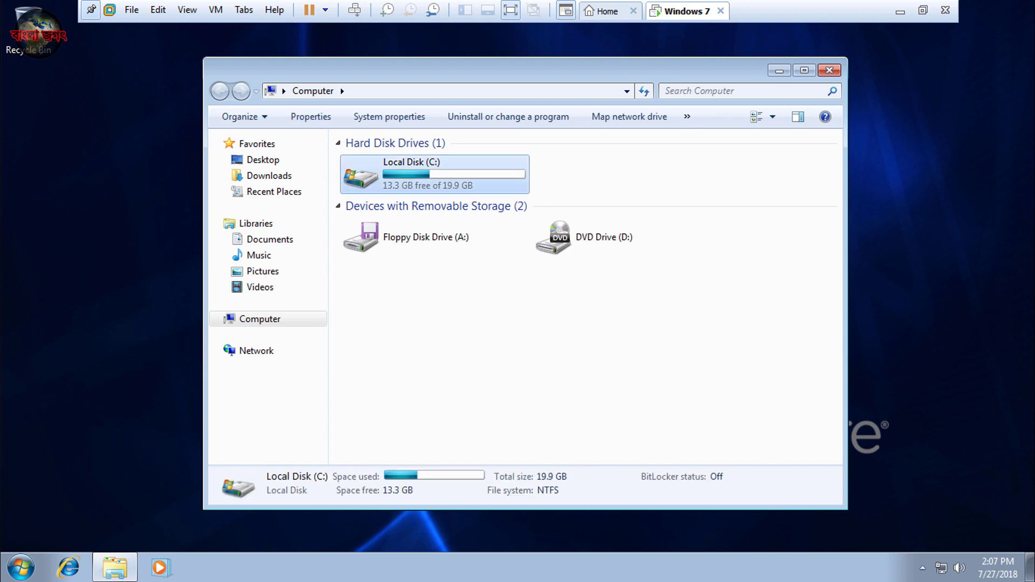
key("Return")
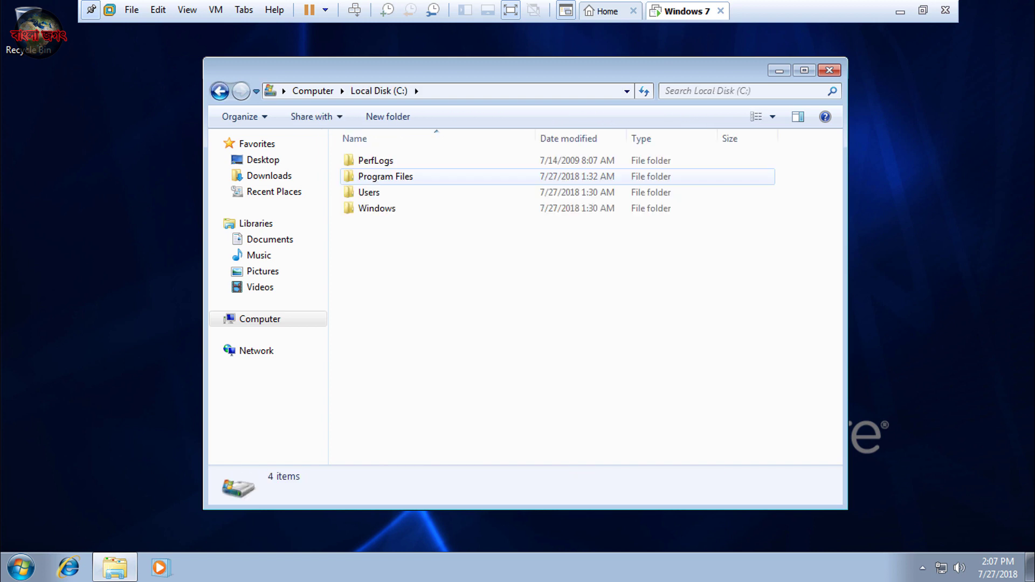
left_click(829, 70)
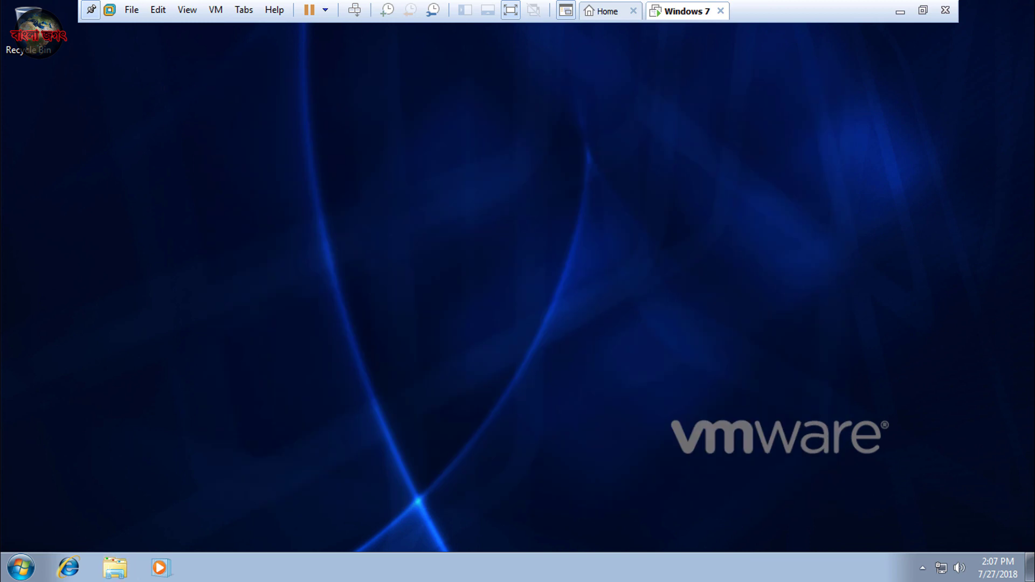
Leave full screen, reduce and maximize the VMware Workstation window, and show the virtual machine in full screen again.
key("ctrl+alt+Return")
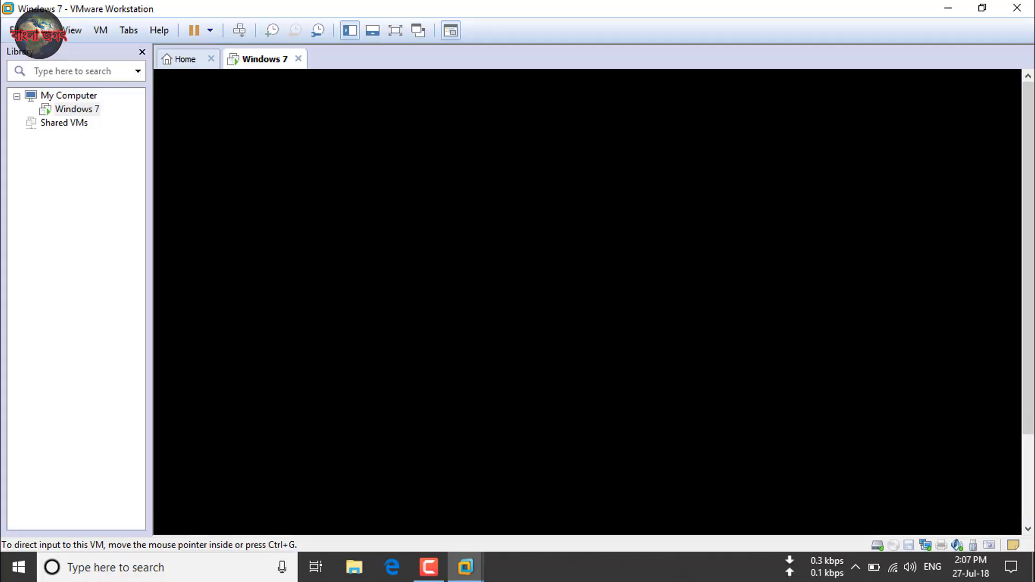
left_click(982, 8)
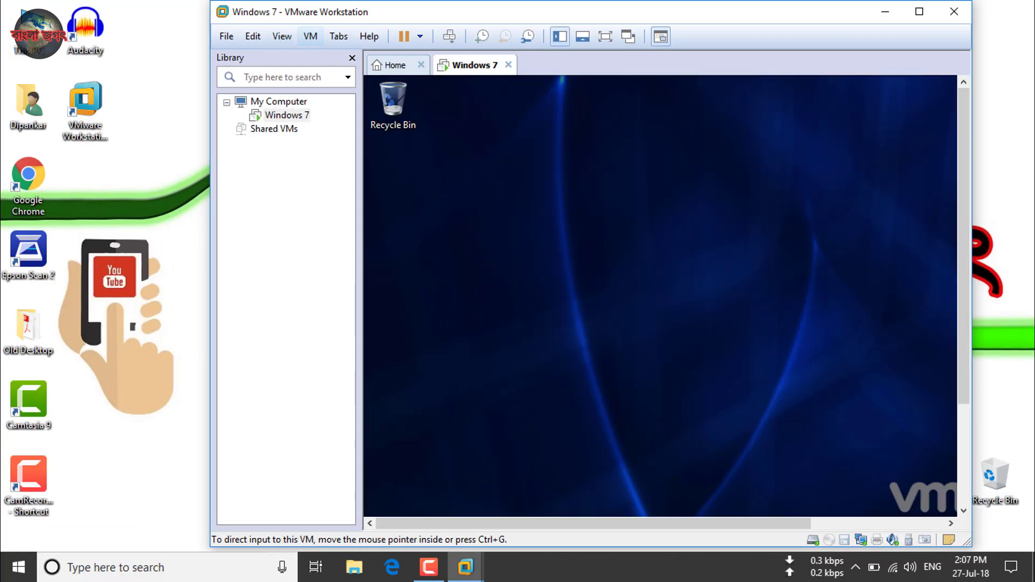
left_click(919, 11)
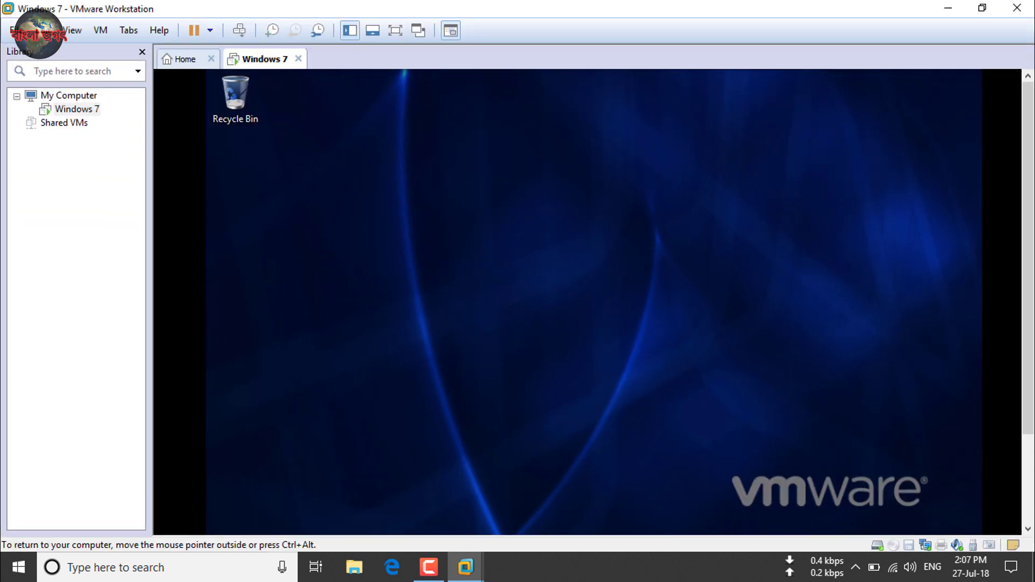
left_click(395, 30)
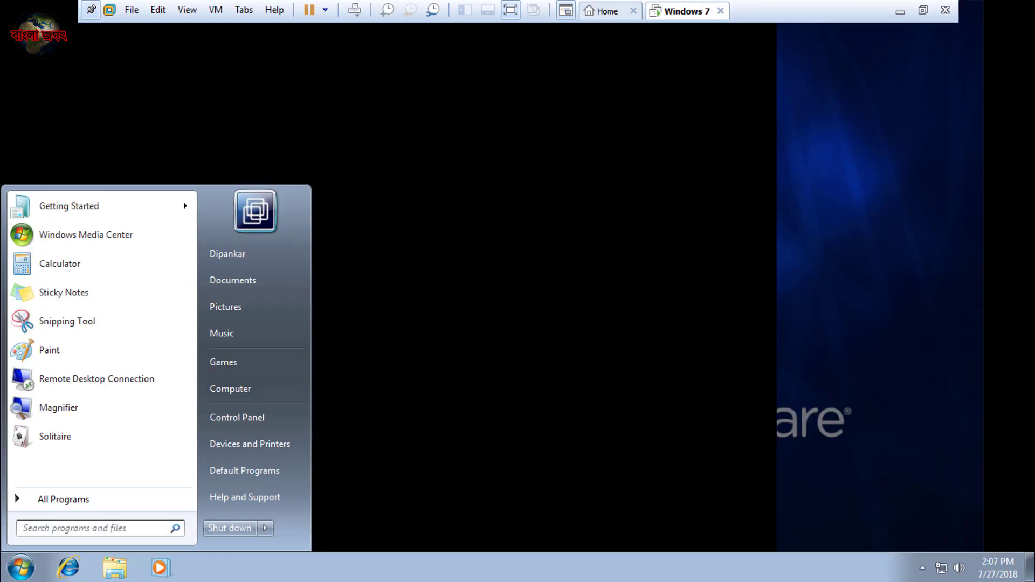